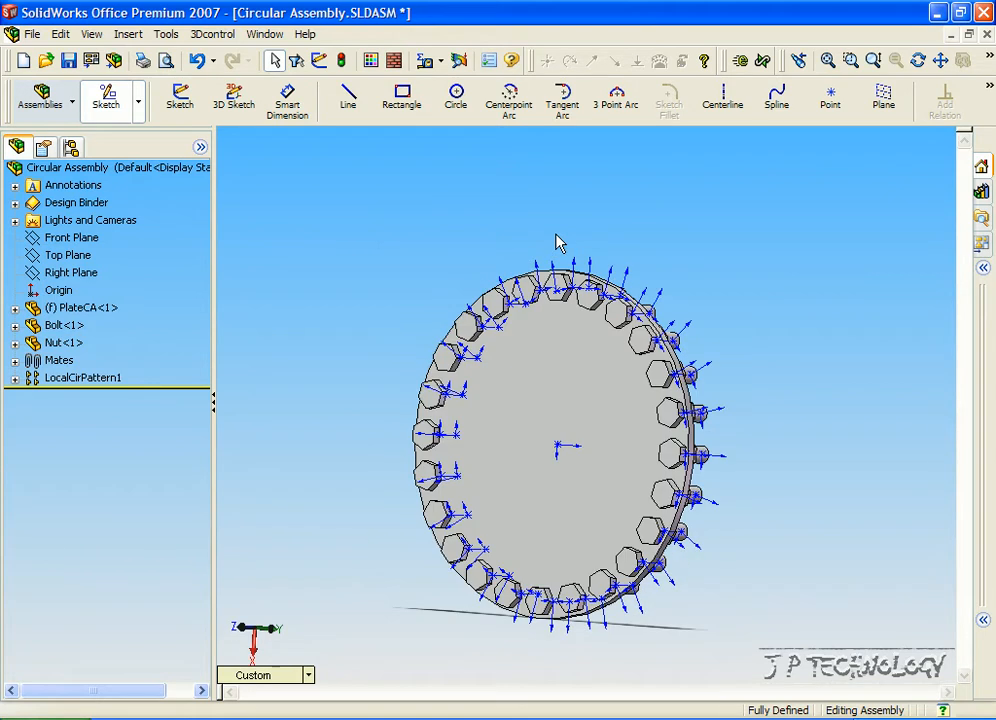
- Insert an envelope from the file Envelope2.SLDPRT and place it in open space beside the bolted plate
click(128, 34)
mouse_move(220, 185)
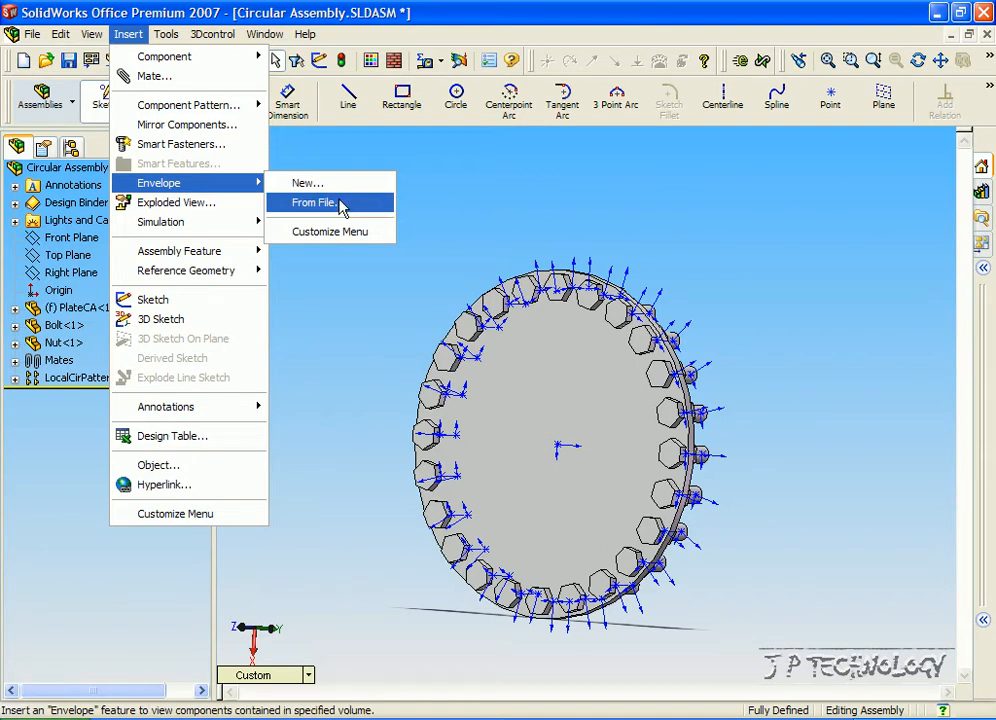
click(340, 204)
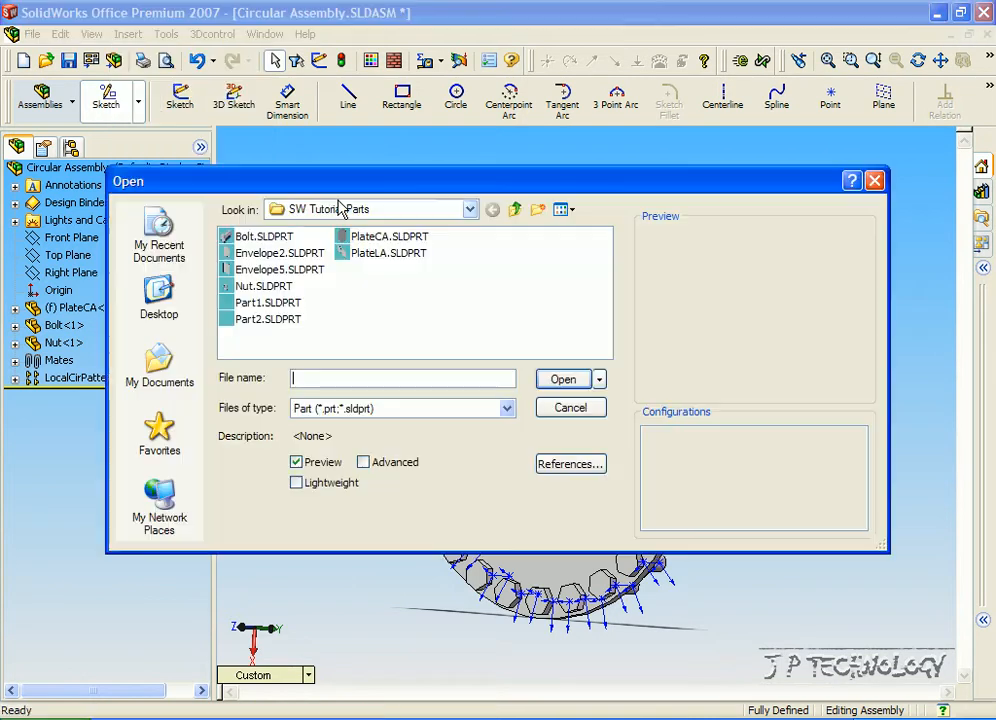
click(285, 254)
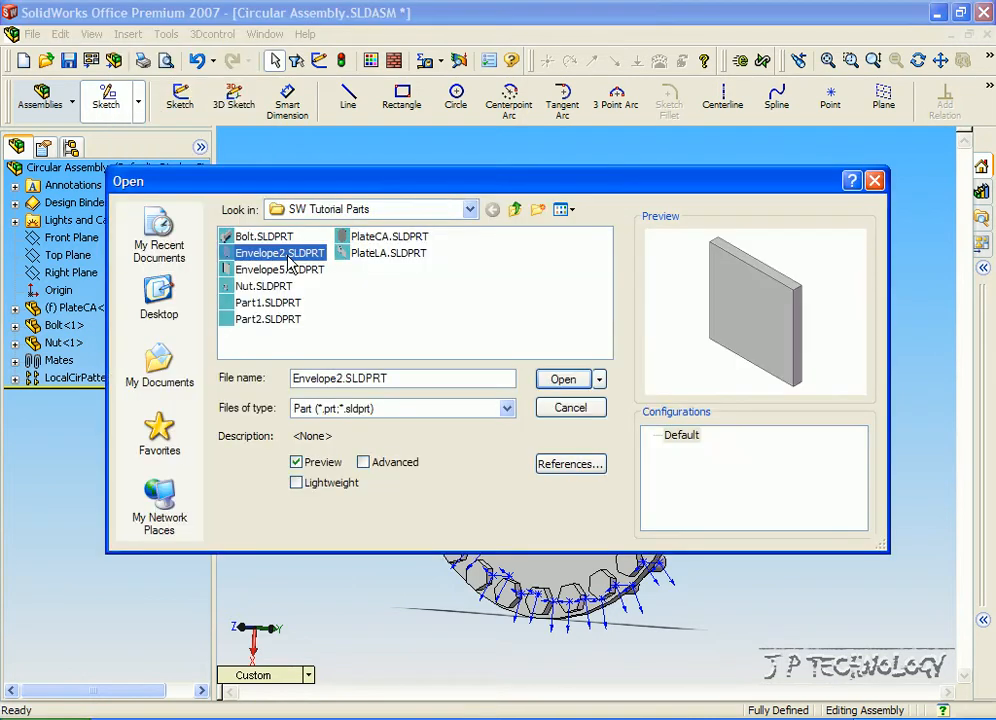
click(560, 380)
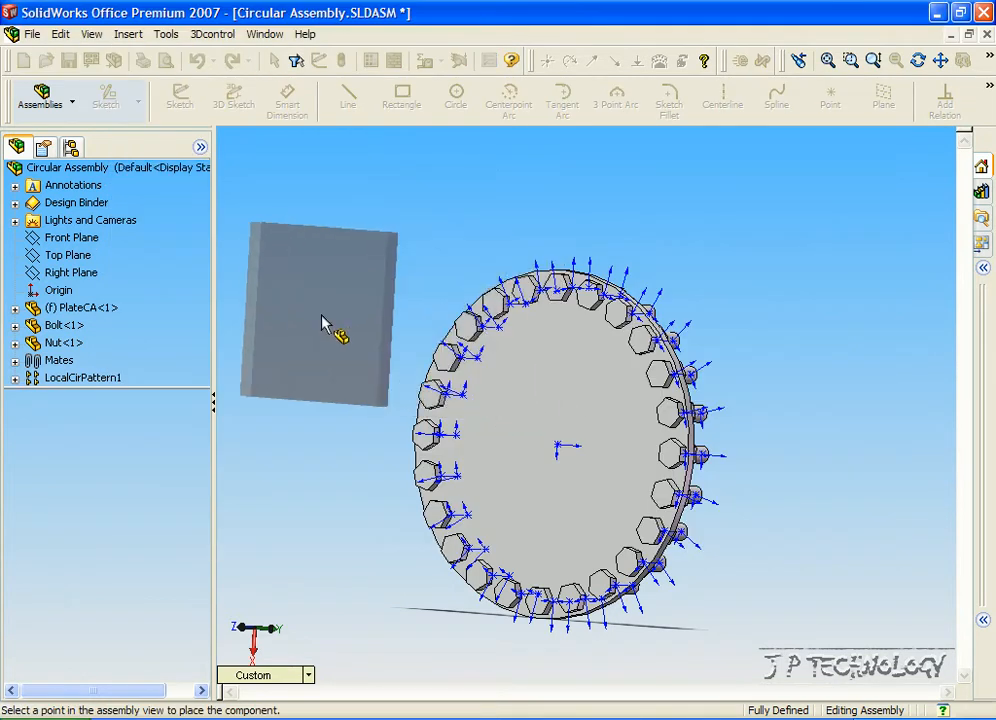
click(342, 308)
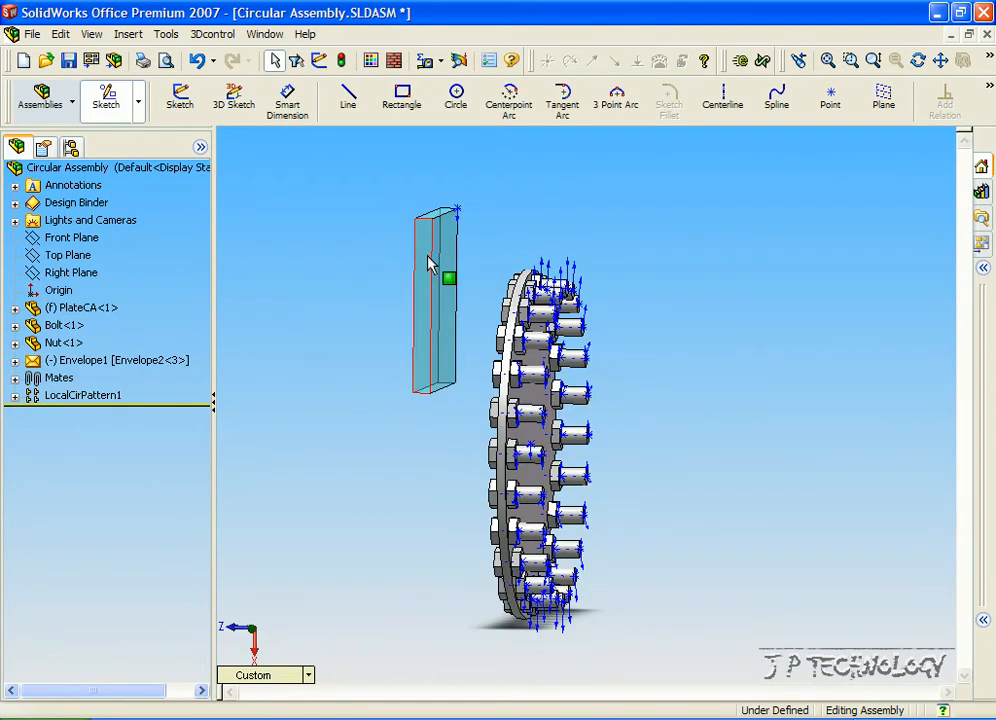
- Move the envelope block farther away from the plate so that it sits clear of all components
click(447, 271)
drag(445, 263, 400, 291)
click(457, 268)
middle_drag(400, 291, 473, 281)
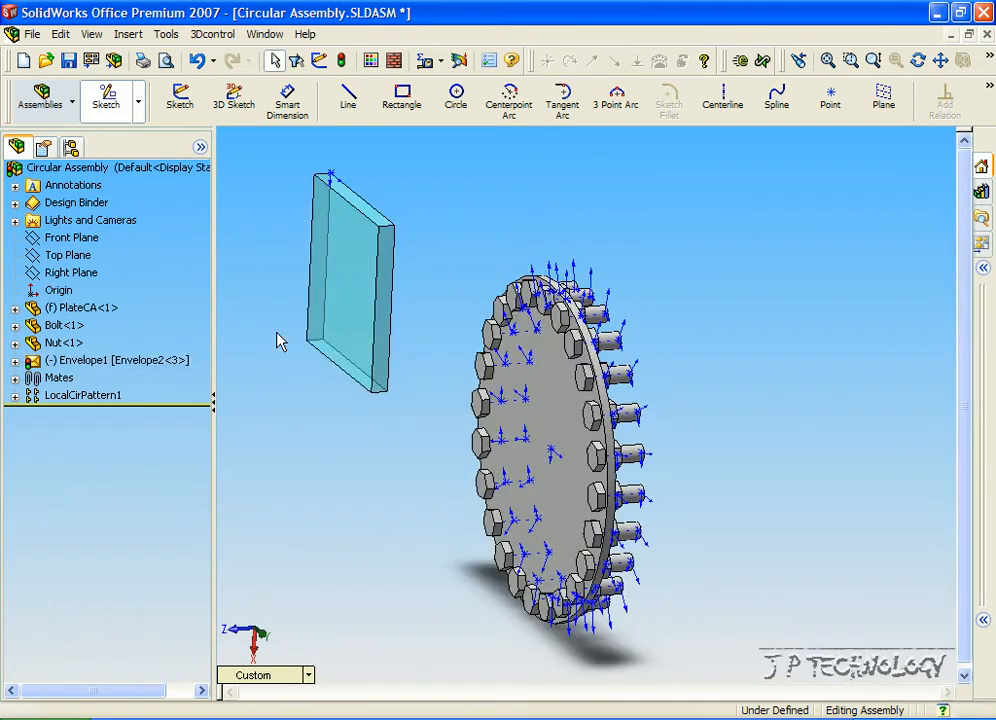
- Open the assembly's configurations and use Envelope1 to select only the components inside the envelope
click(150, 364)
click(90, 168)
click(70, 147)
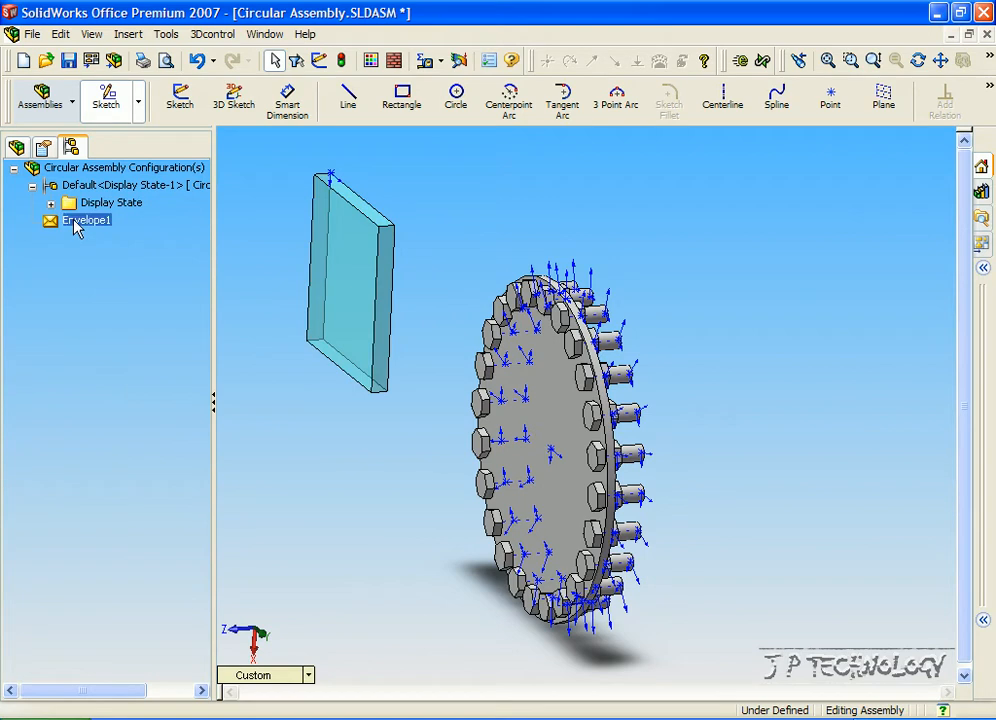
right_click(78, 226)
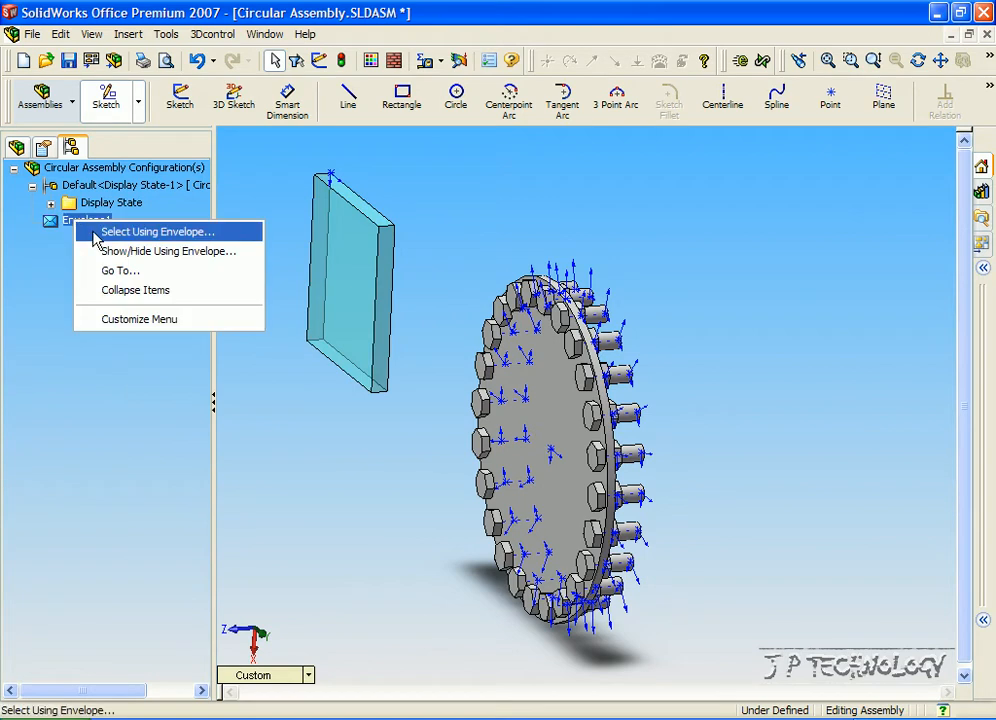
click(95, 233)
drag(155, 254, 198, 425)
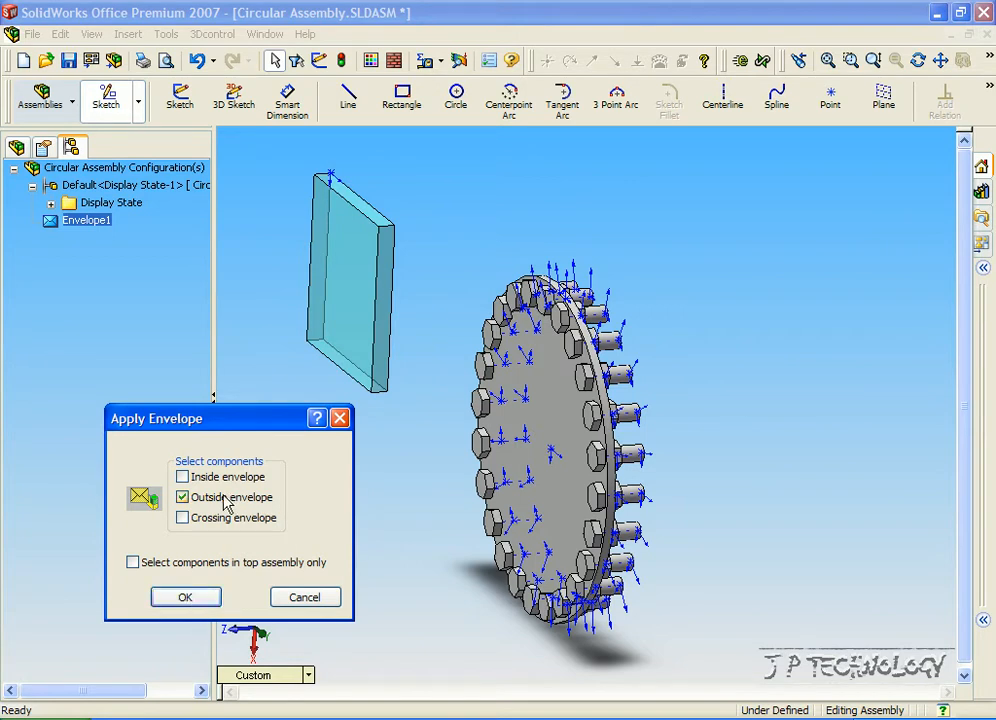
click(182, 477)
click(182, 497)
click(188, 598)
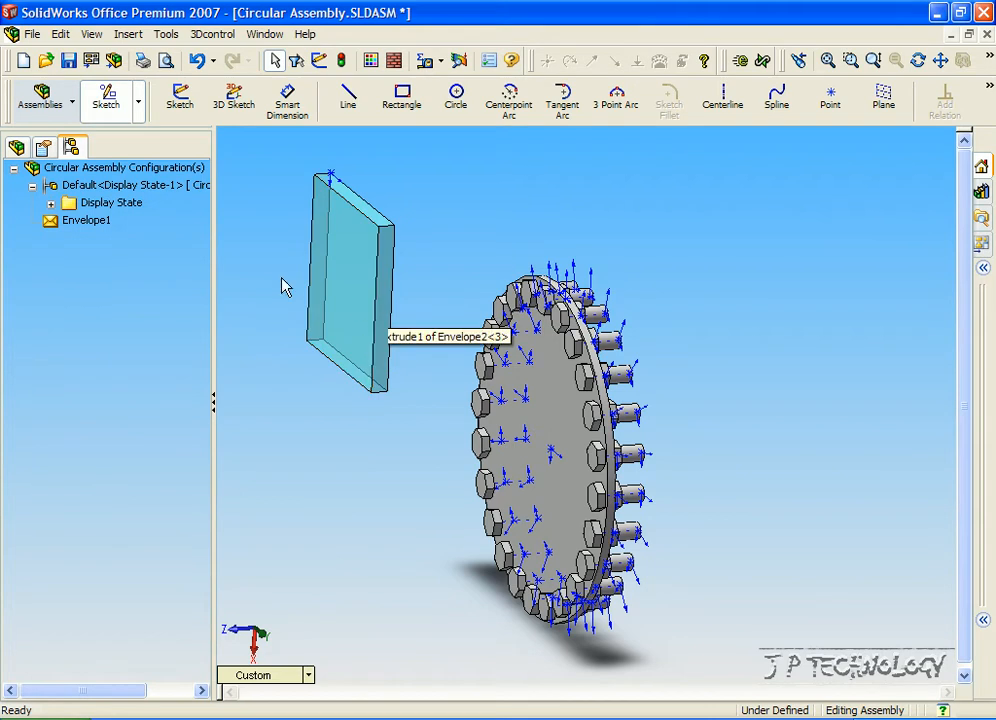
- Select only the components outside Envelope1, then clear the selection
right_click(96, 221)
click(128, 234)
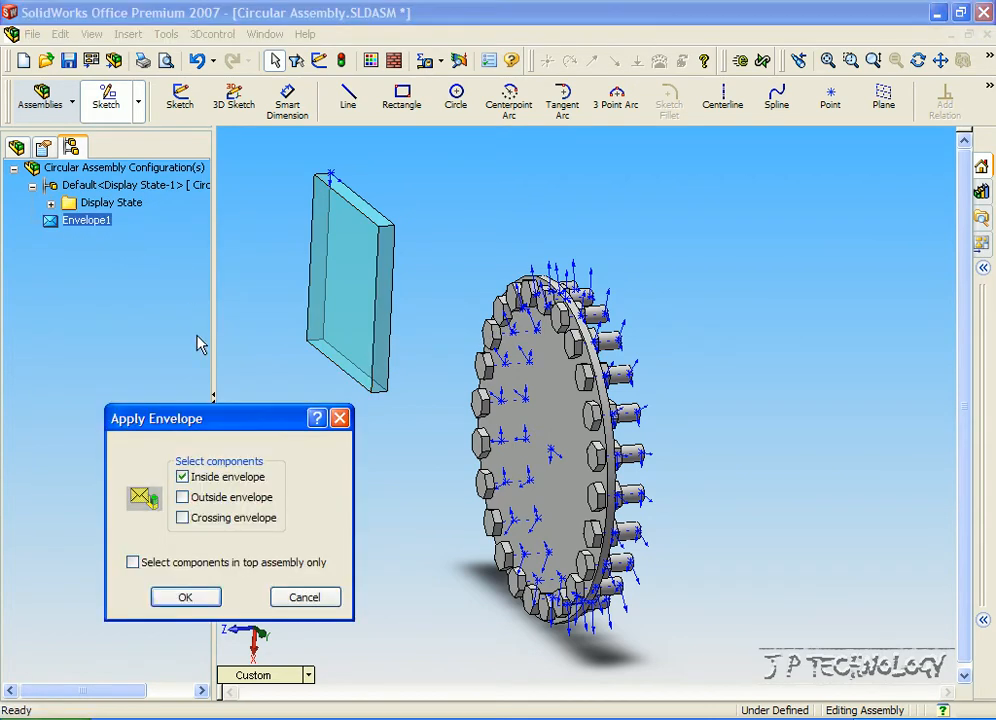
click(182, 497)
click(183, 477)
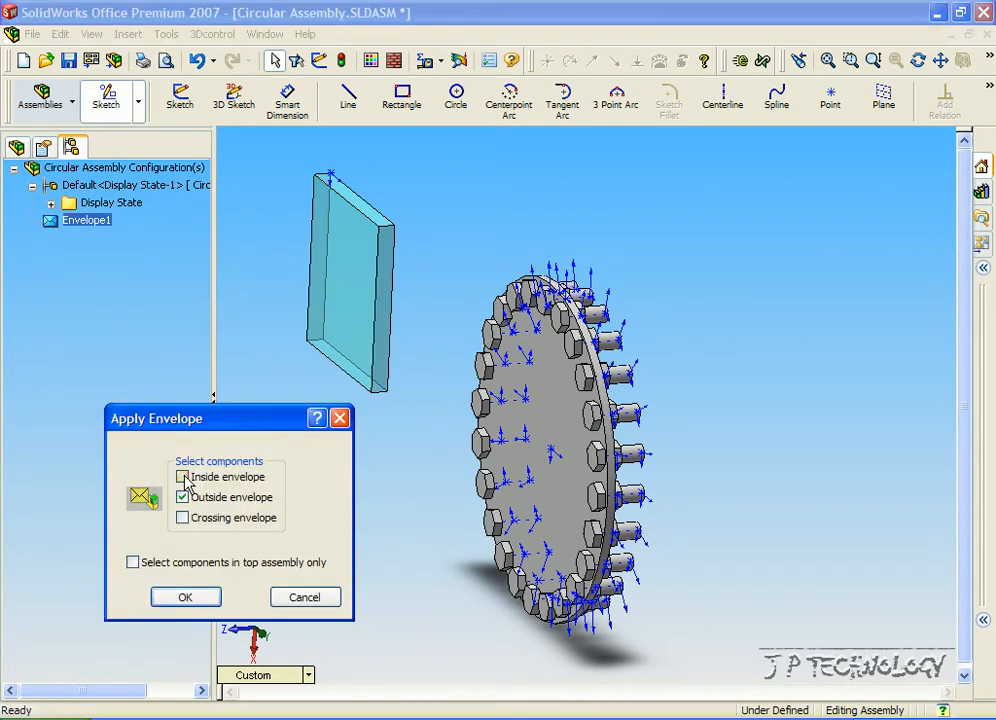
click(185, 598)
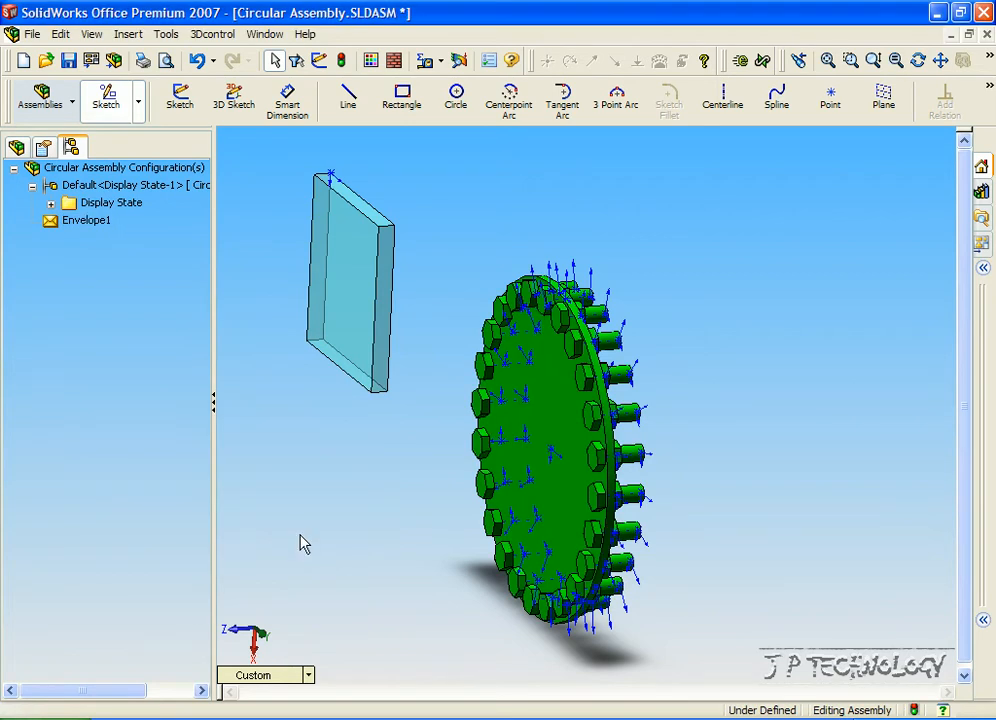
click(325, 409)
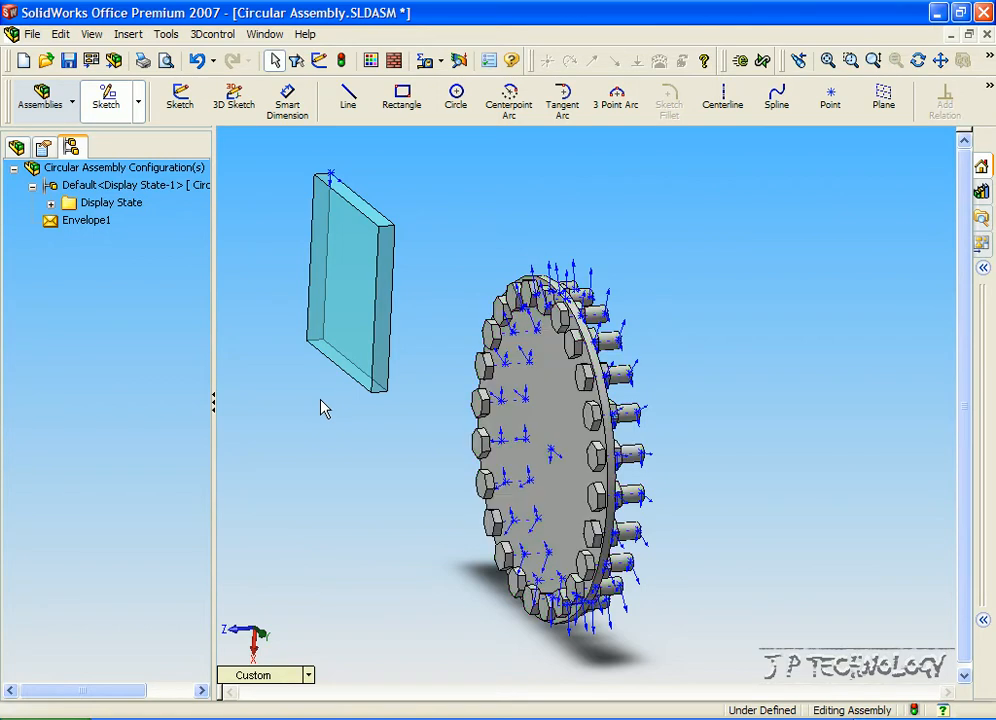
- Use Envelope1 to select only the components crossing the envelope
right_click(89, 229)
click(100, 234)
click(183, 517)
click(183, 497)
click(185, 597)
- Move the envelope block onto the plate so that it overlaps one quarter of the bolt circle
key(Left)
drag(382, 318, 547, 381)
key(Right)
key(Right)
key(Right)
key(Right)
key(Right)
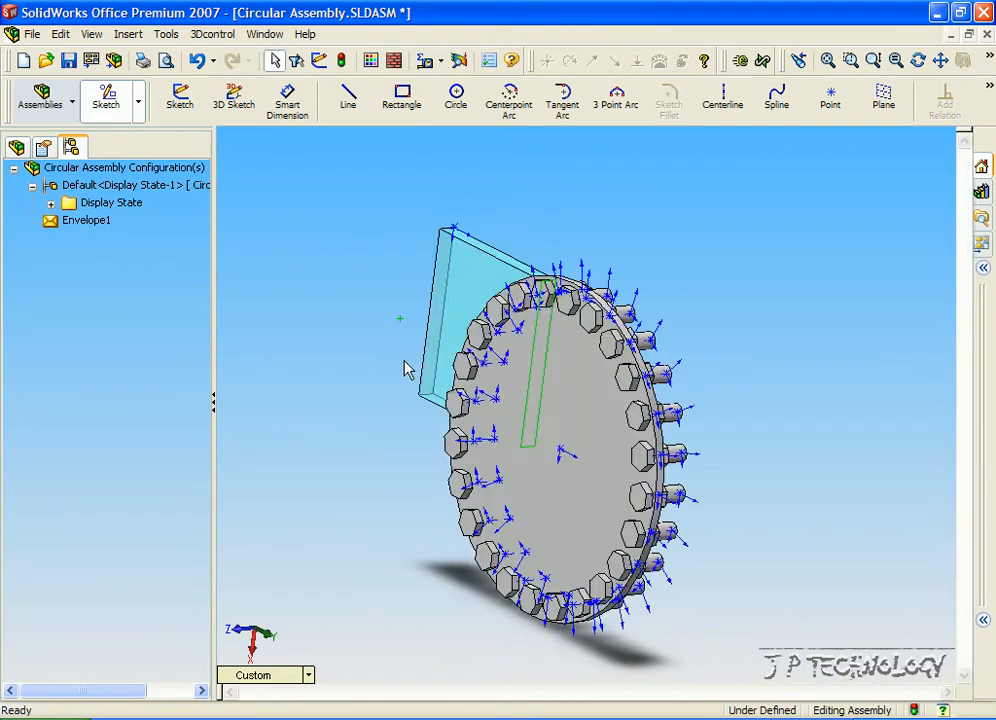
key(Left)
key(Left)
key(Left)
key(Right)
key(Right)
- Select only the components inside the repositioned Envelope1
click(84, 225)
right_click(84, 228)
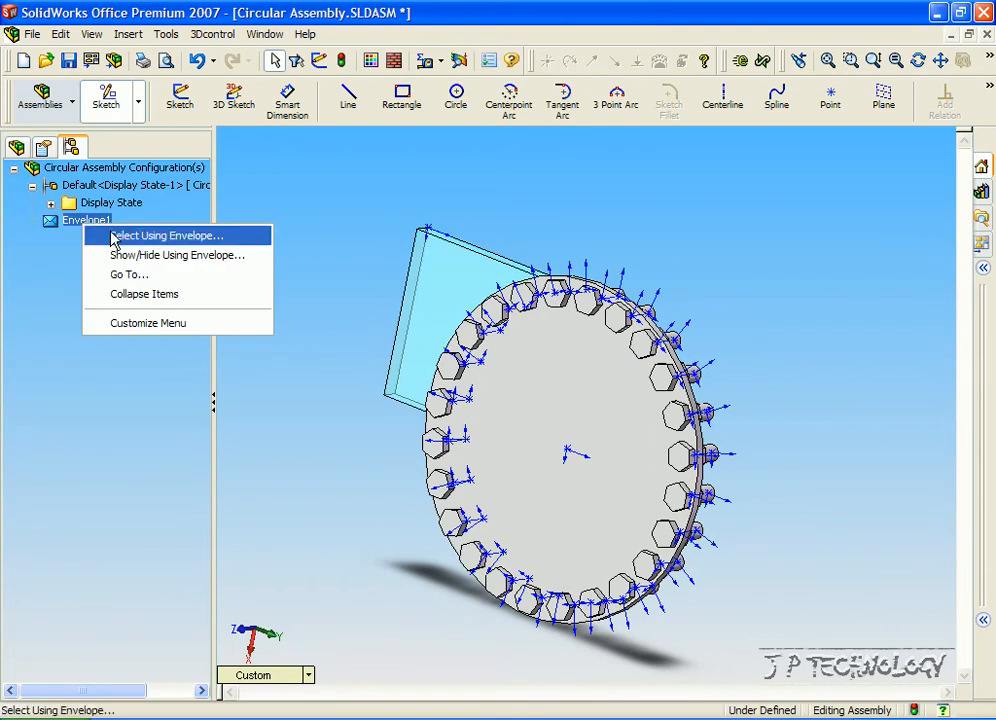
click(112, 236)
click(182, 477)
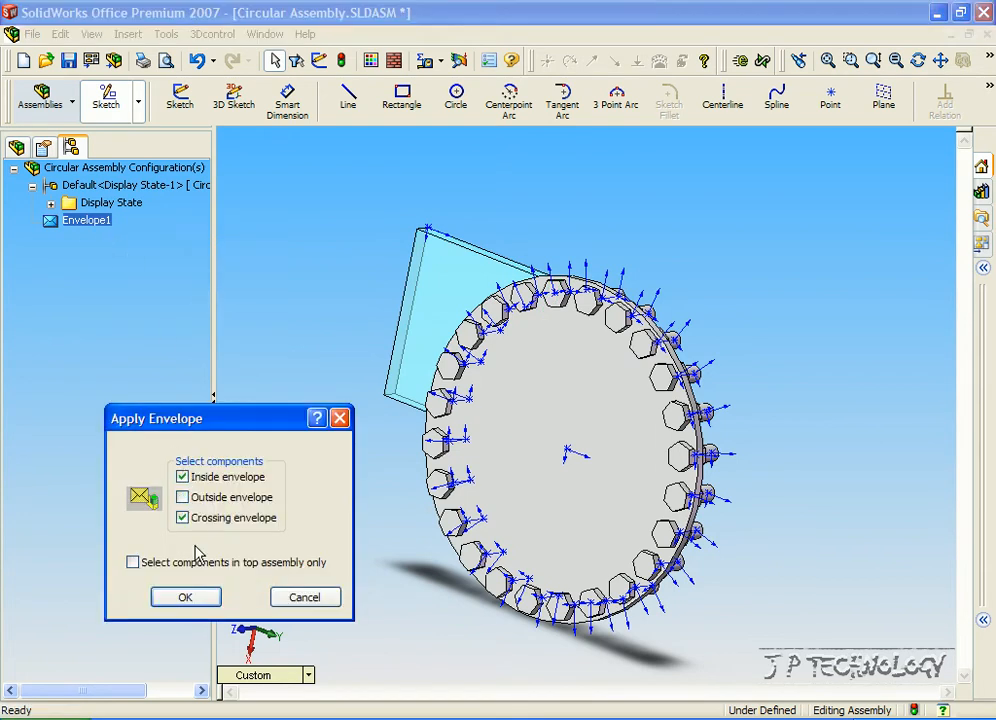
click(183, 518)
click(191, 600)
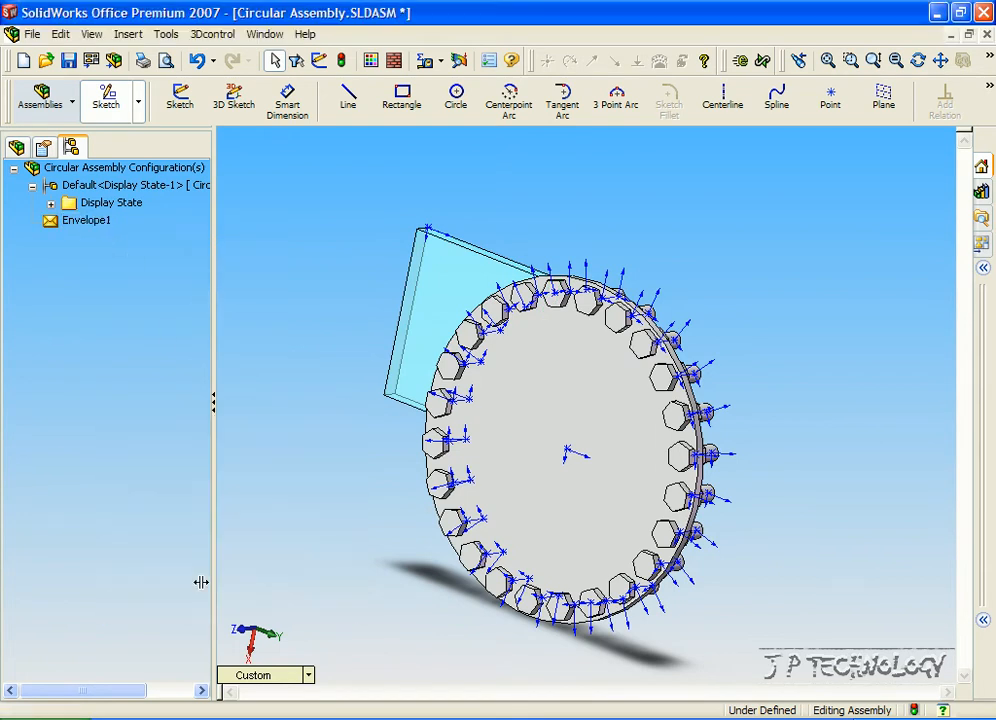
- Examine the back of the plate up close to see which components inside the envelope are selected
key(Left)
key(Left)
key(Left)
key(Left)
key(Left)
key(Left)
key(Left)
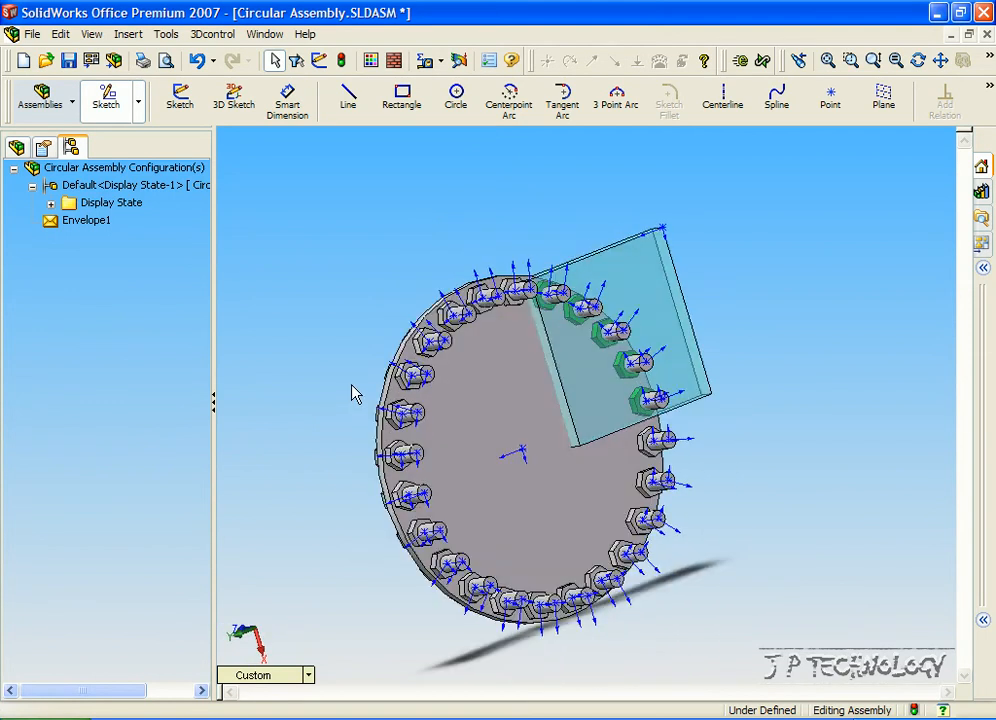
scroll(596, 337, down, 4)
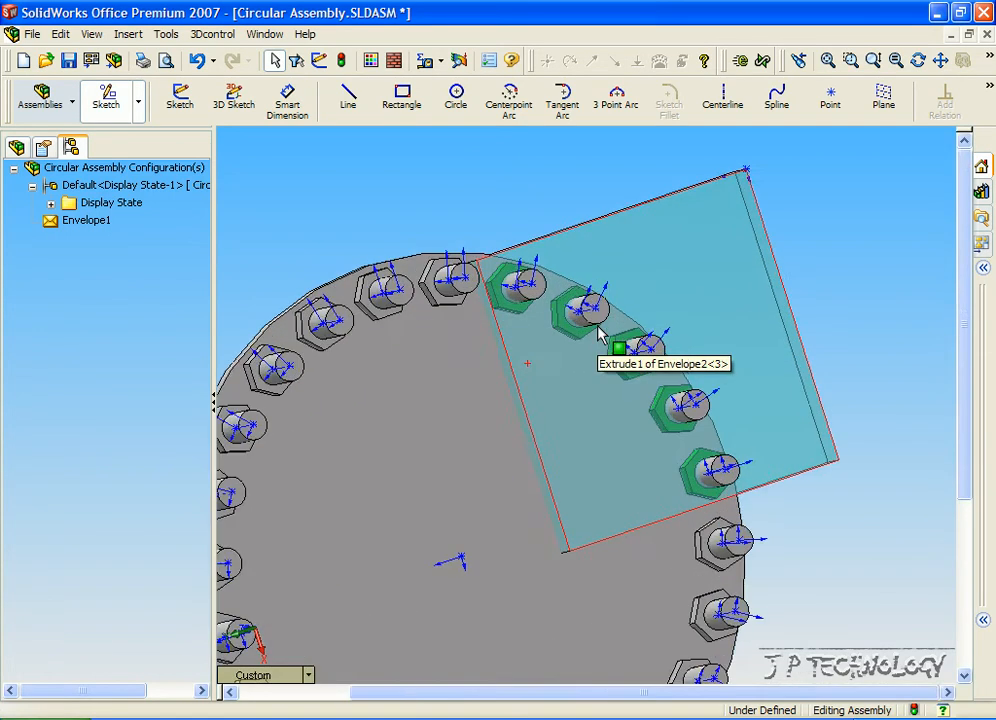
scroll(546, 345, down, 1)
scroll(547, 343, up, 3)
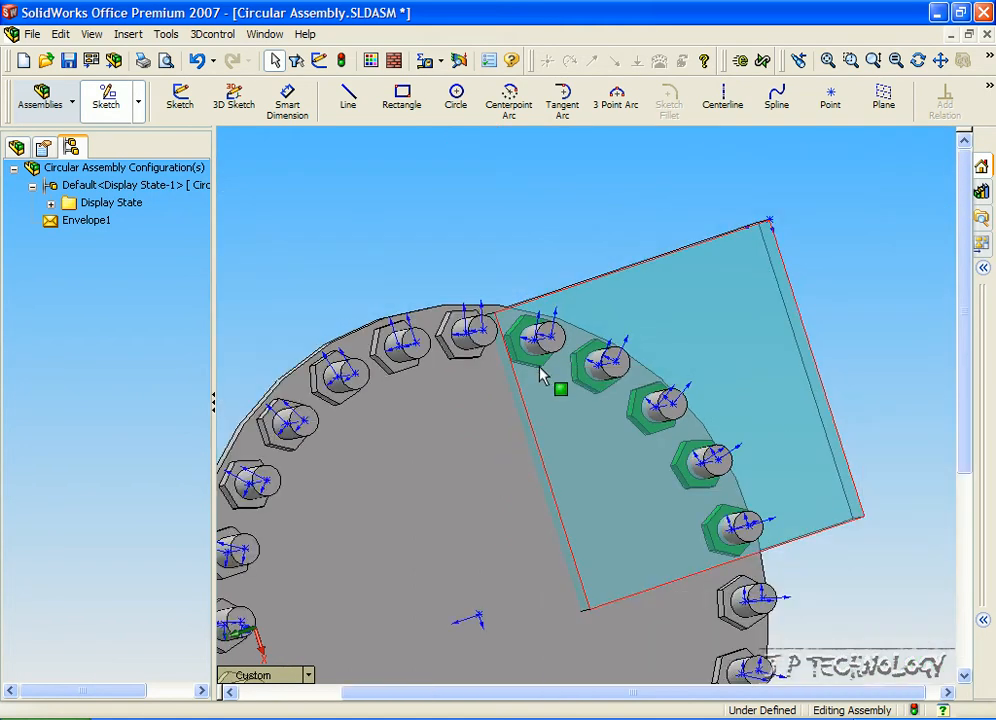
scroll(539, 367, up, 1)
- Use the repositioned Envelope1 to select only the components outside the envelope
key(Right)
key(Right)
key(Right)
key(Right)
key(Right)
key(Right)
key(Right)
click(57, 216)
right_click(60, 221)
click(120, 225)
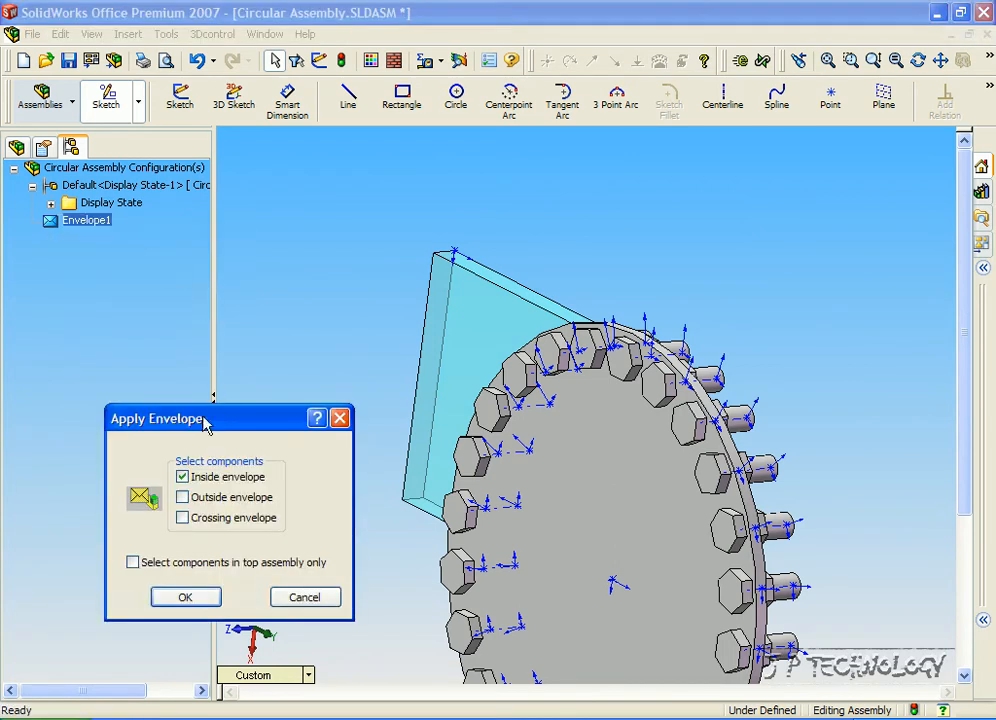
click(183, 497)
click(183, 477)
click(186, 597)
- Inspect both sides of the plate to check which components outside the envelope are selected
scroll(306, 451, up, 3)
key(Left)
key(Left)
key(Left)
key(Left)
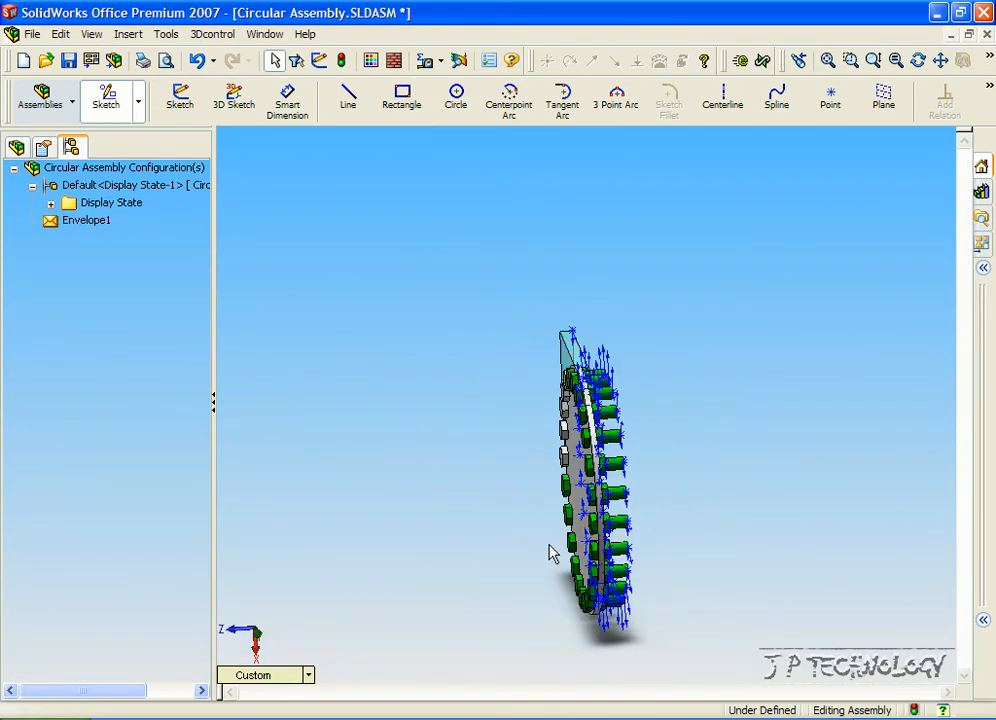
key(Left)
key(Left)
key(Left)
key(Left)
key(Left)
key(Left)
key(Left)
key(Left)
key(Left)
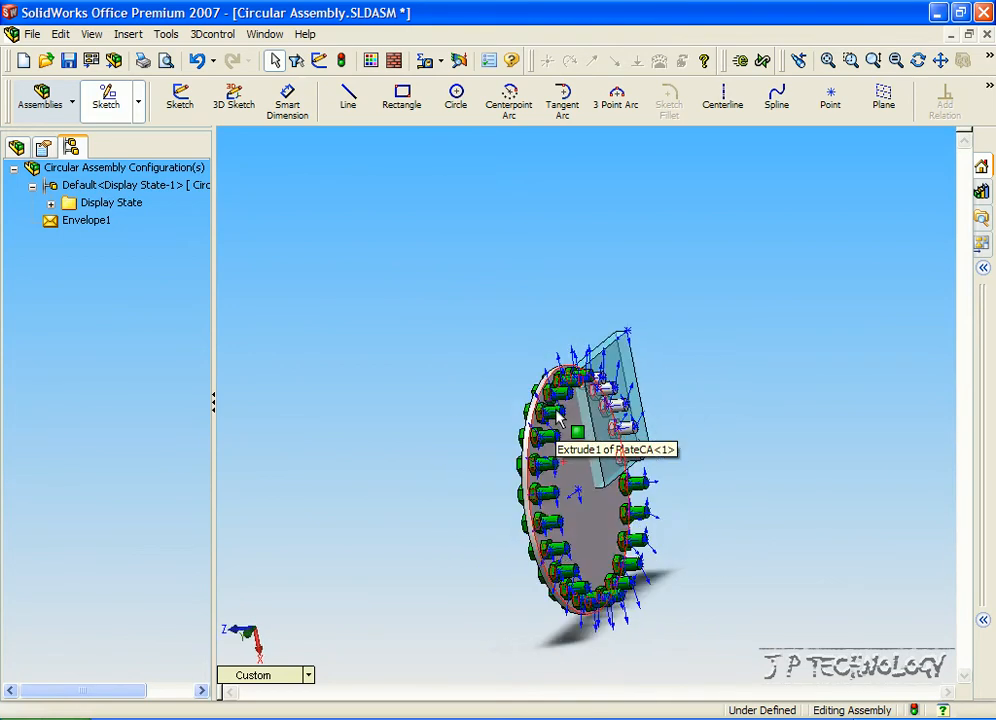
key(Left)
key(Left)
key(Left)
key(Left)
key(Left)
key(Left)
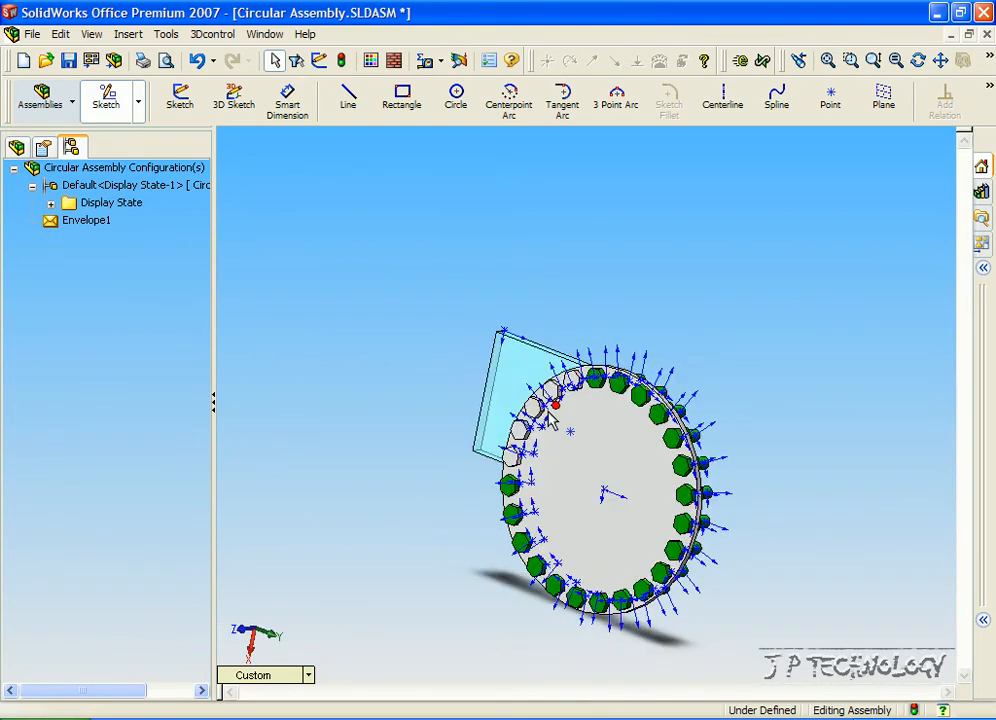
key(Left)
key(Left)
key(Left)
key(Left)
key(Left)
- Use the repositioned Envelope1 to select only the components crossing the envelope
click(63, 219)
key(Right)
key(Right)
key(Right)
key(Right)
key(Right)
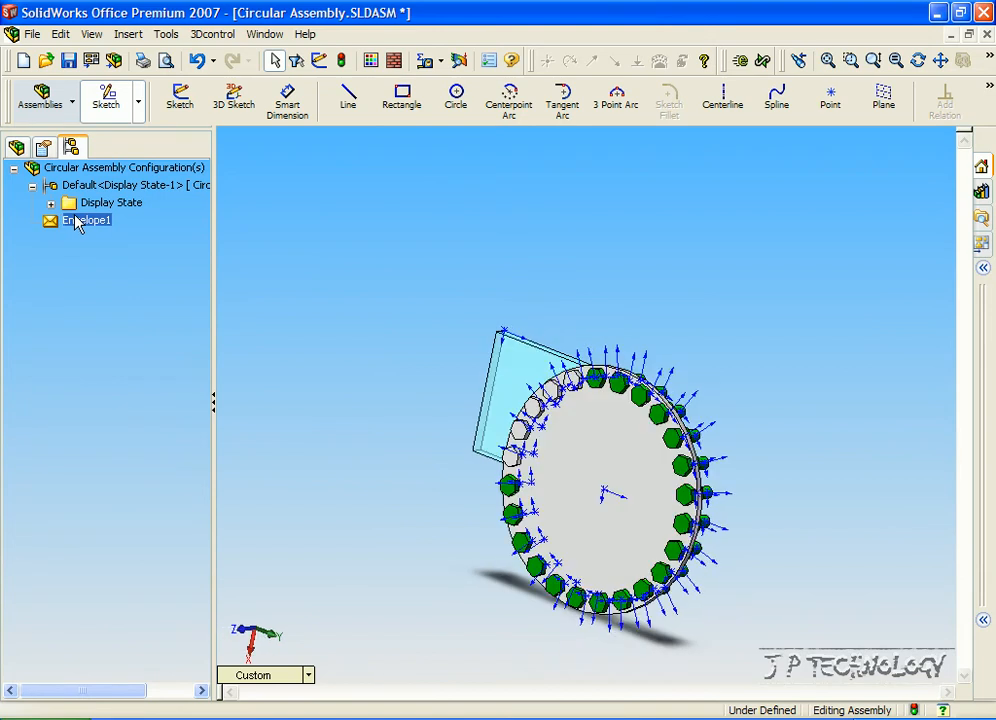
right_click(76, 221)
click(86, 226)
click(193, 520)
click(193, 497)
click(190, 598)
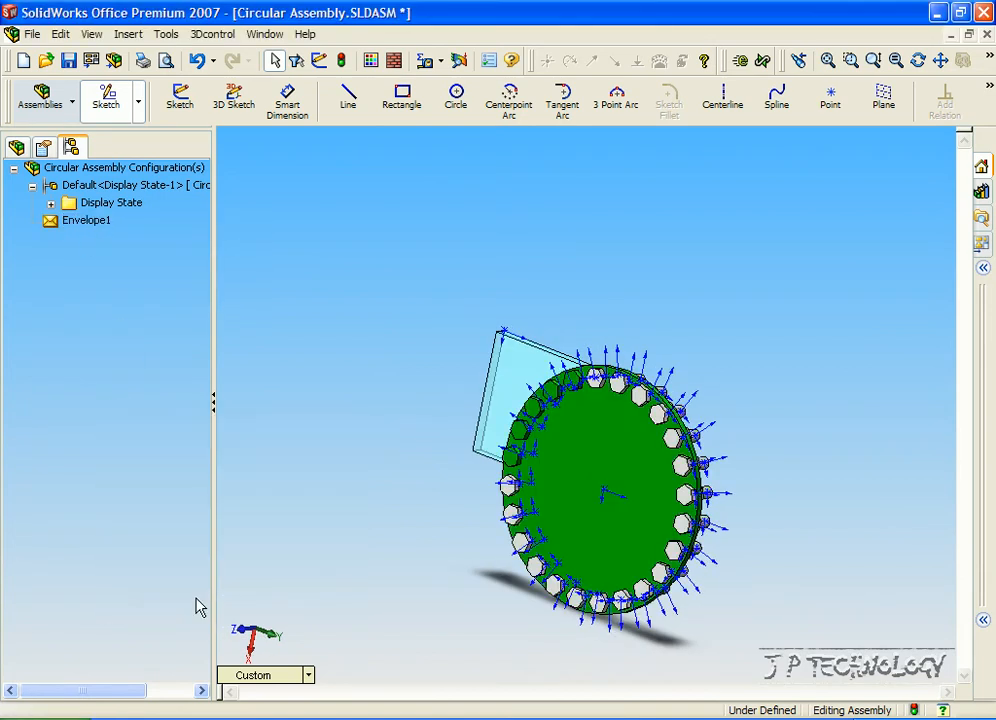
- Examine the plate, bolts and nuts from all around to see which components crossing the envelope are selected
key(Left)
scroll(550, 456, down, 4)
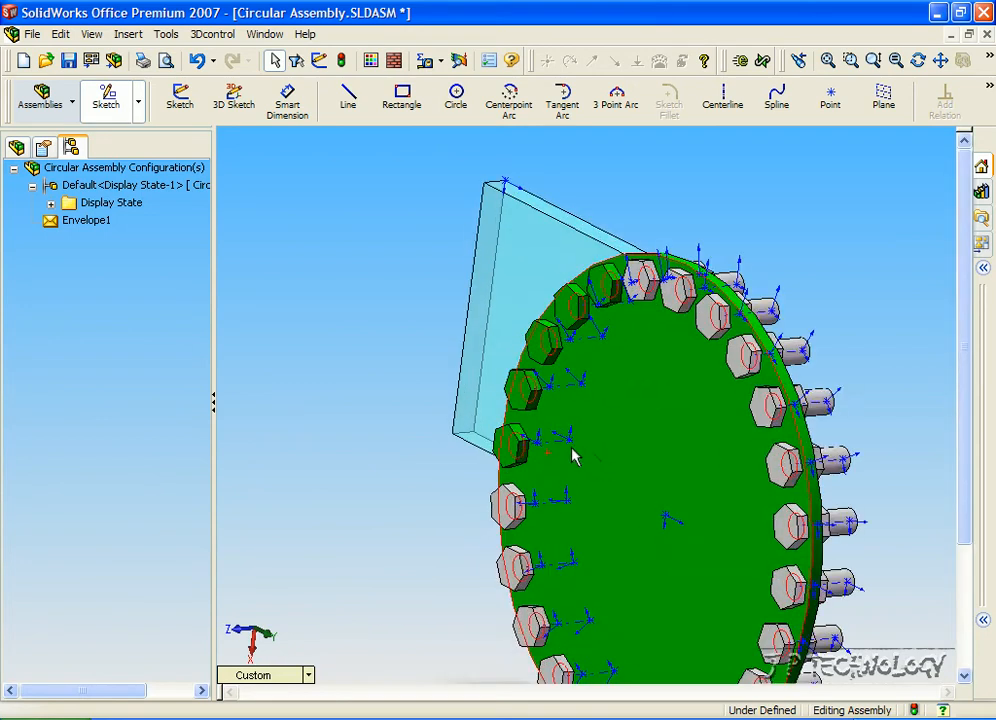
key(Left)
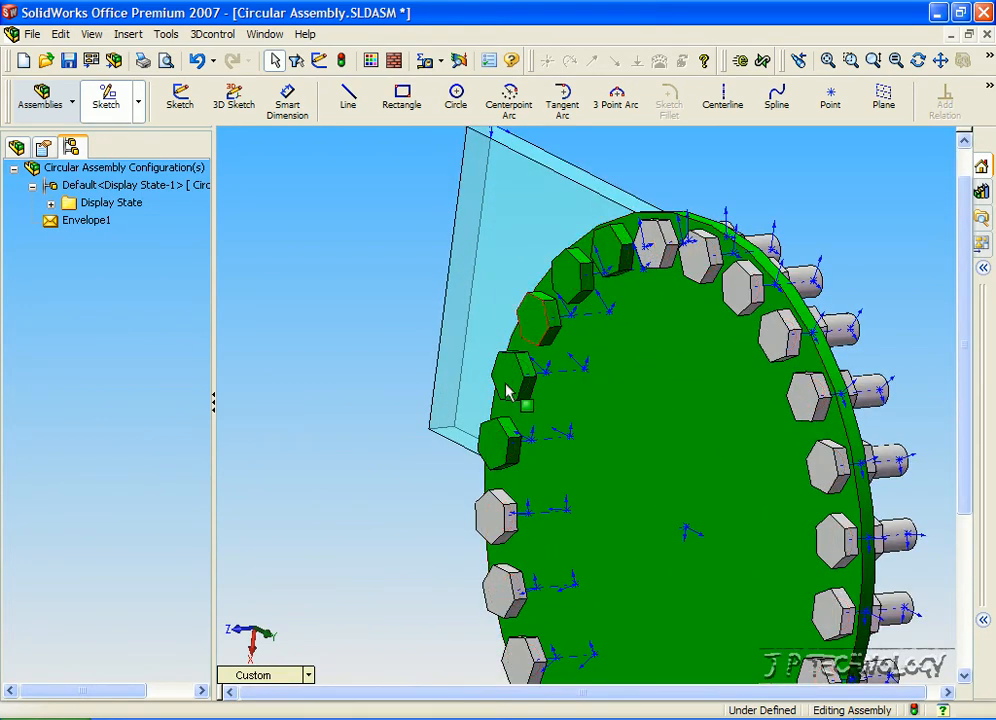
key(Left)
key(Left)
key(Left)
key(Left)
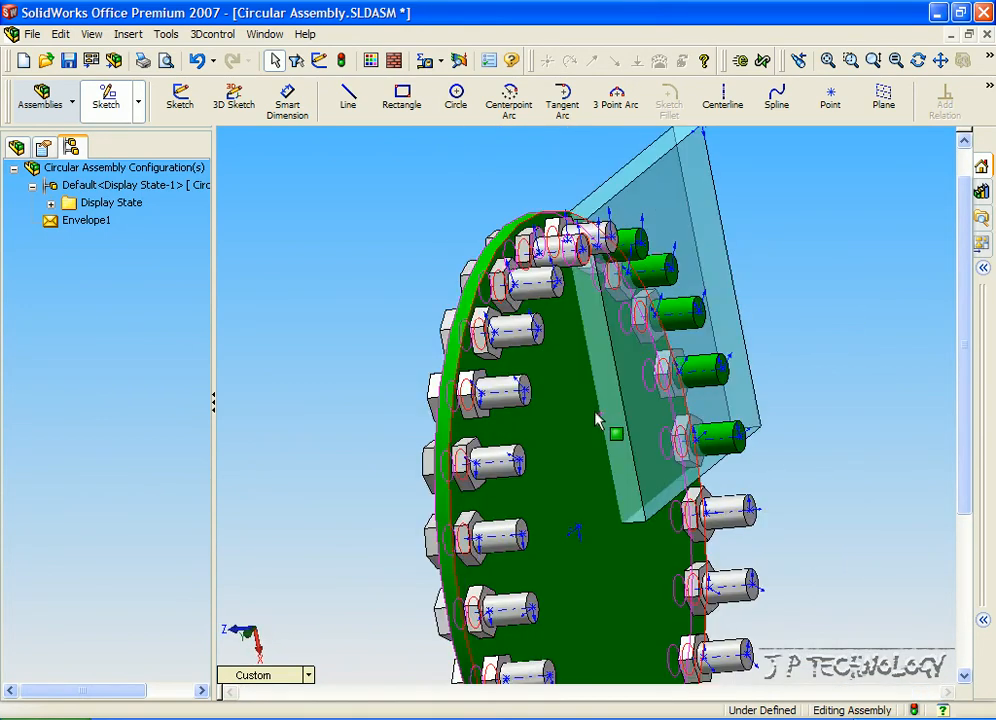
key(Left)
key(Left)
key(Left)
key(Left)
key(Left)
key(Left)
key(Left)
key(Left)
key(Left)
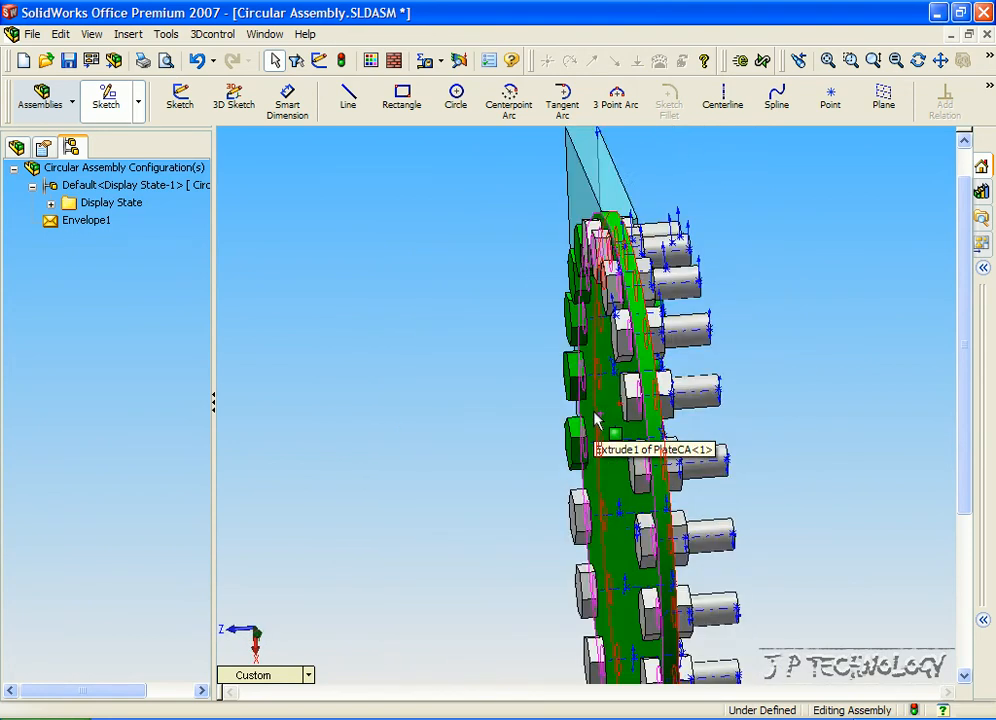
- Delete Envelope1 from the assembly
key(z)
key(z)
key(z)
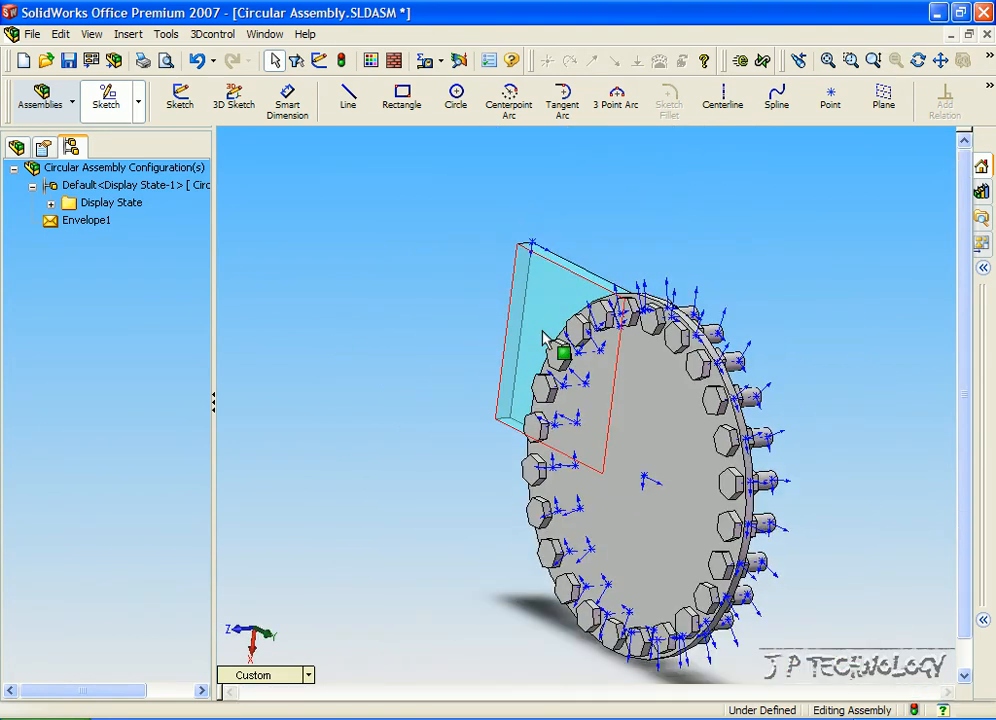
click(79, 222)
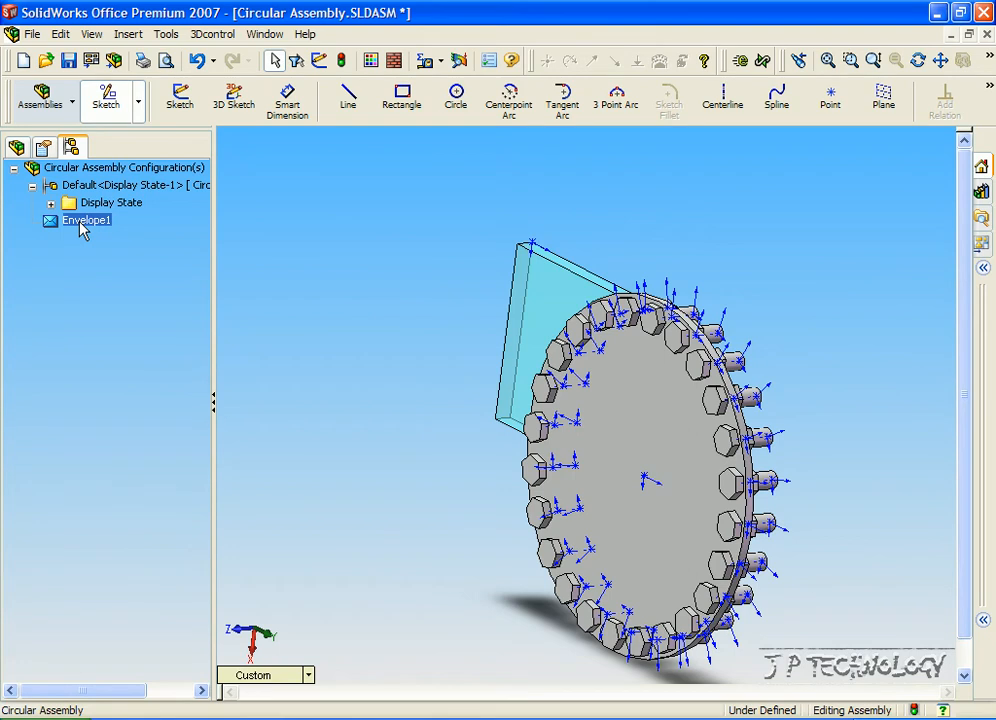
key(Delete)
click(638, 278)
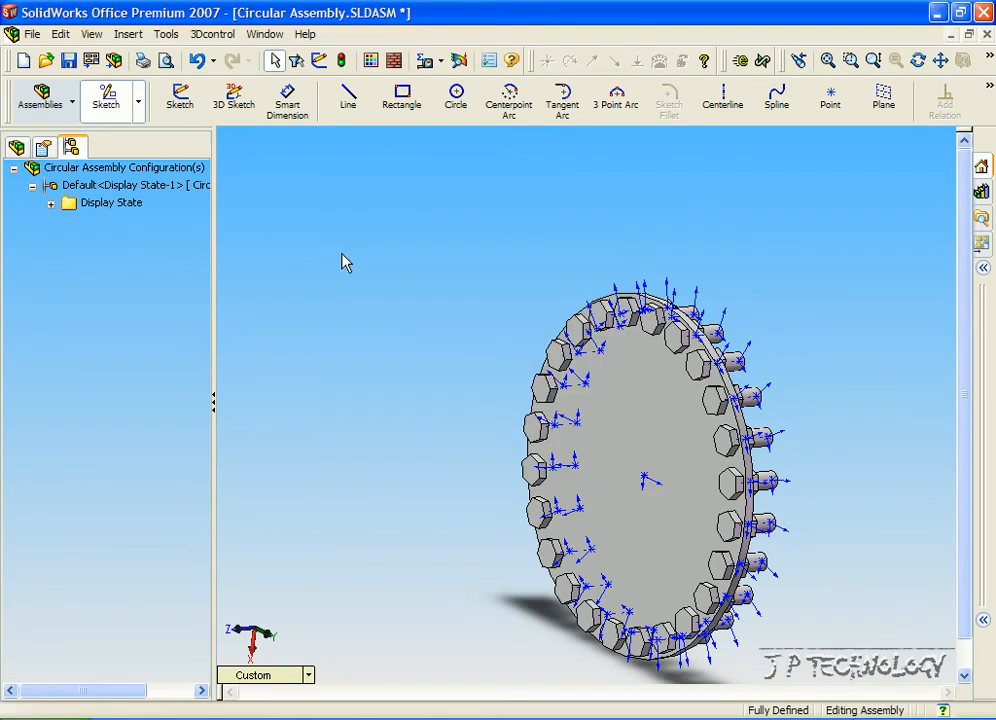
- Insert an envelope from the file Envelope5.SLDPRT and place it in front of the plate
click(139, 40)
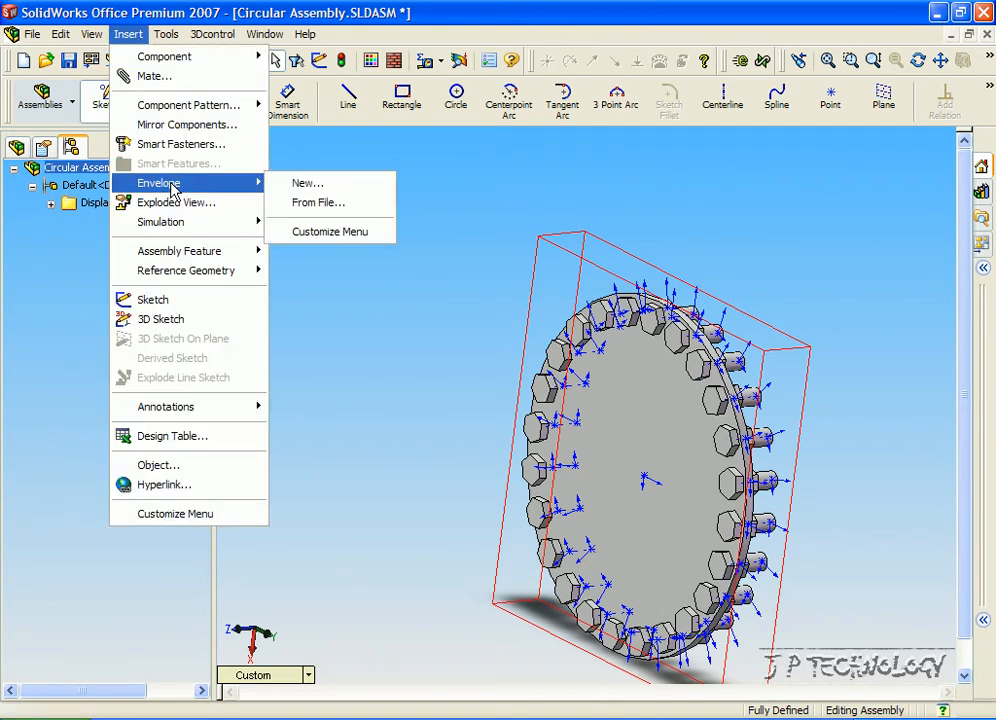
click(298, 204)
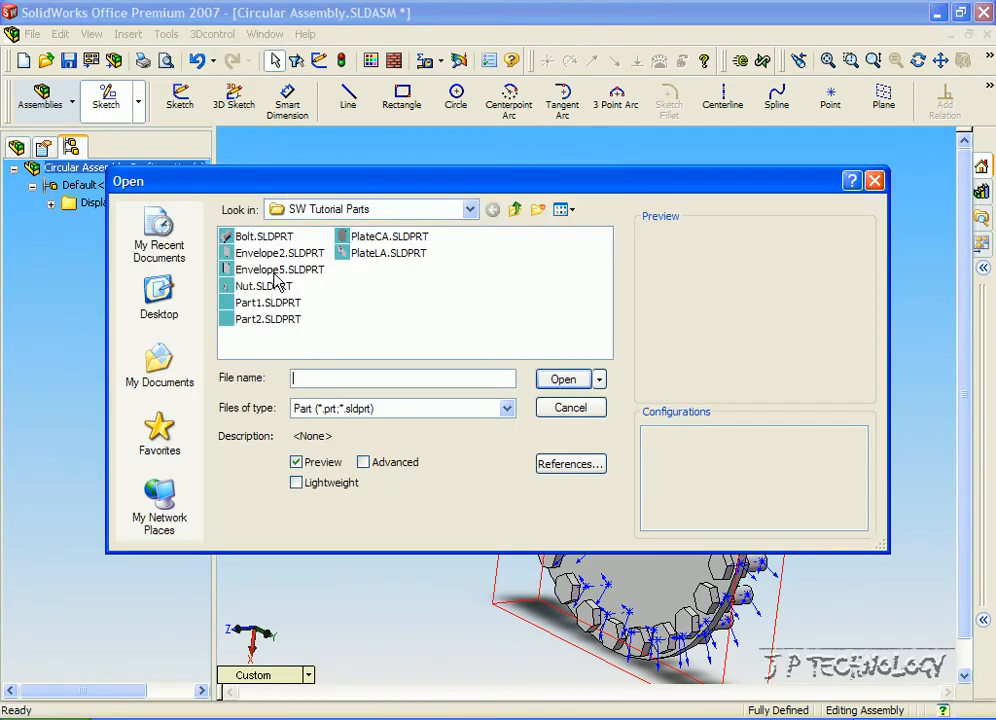
click(279, 275)
click(563, 380)
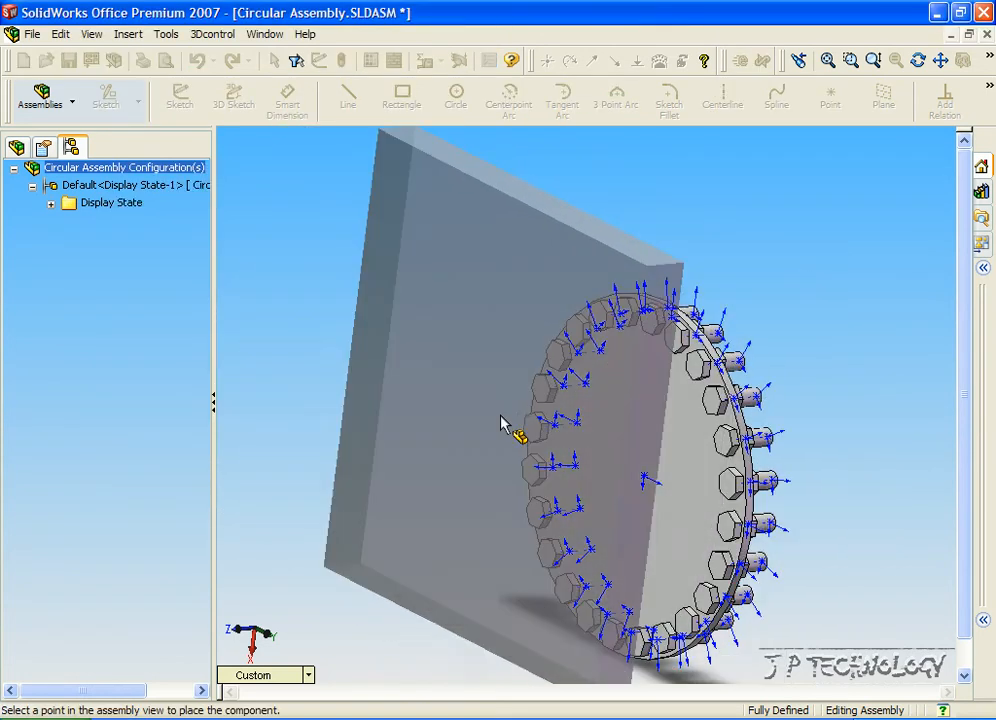
click(451, 399)
- Move the inserted envelope across the face of the plate until it covers the entire ring of bolts
key(Left)
key(Left)
key(Right)
key(Up)
key(Left)
drag(475, 363, 573, 362)
key(Right)
key(Right)
key(Right)
key(Right)
key(Right)
key(Right)
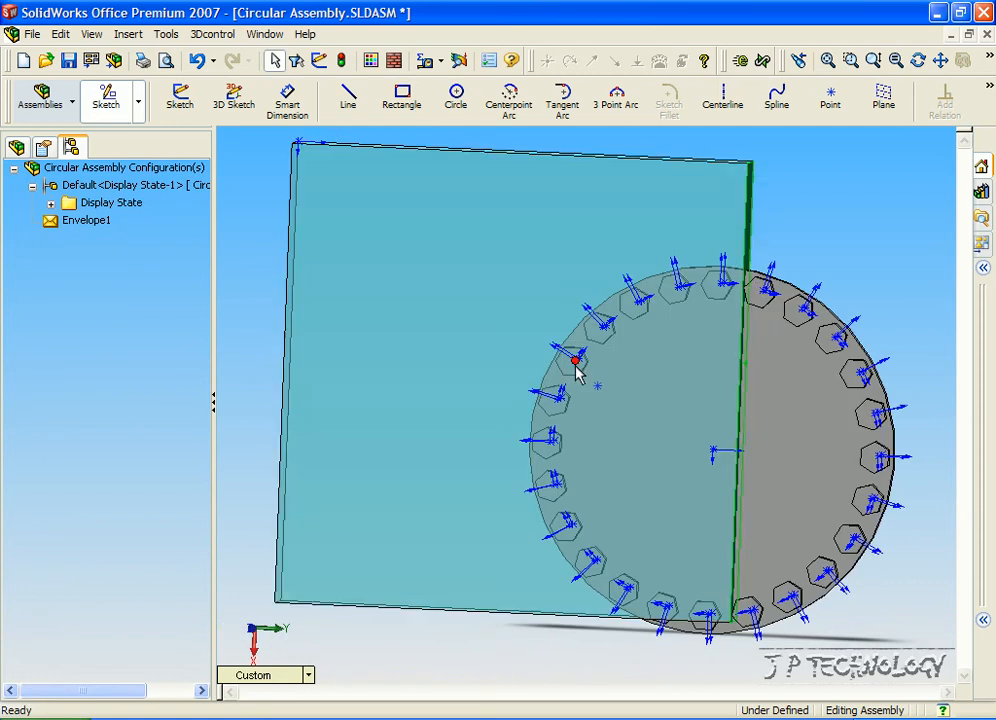
click(575, 361)
drag(534, 245, 725, 290)
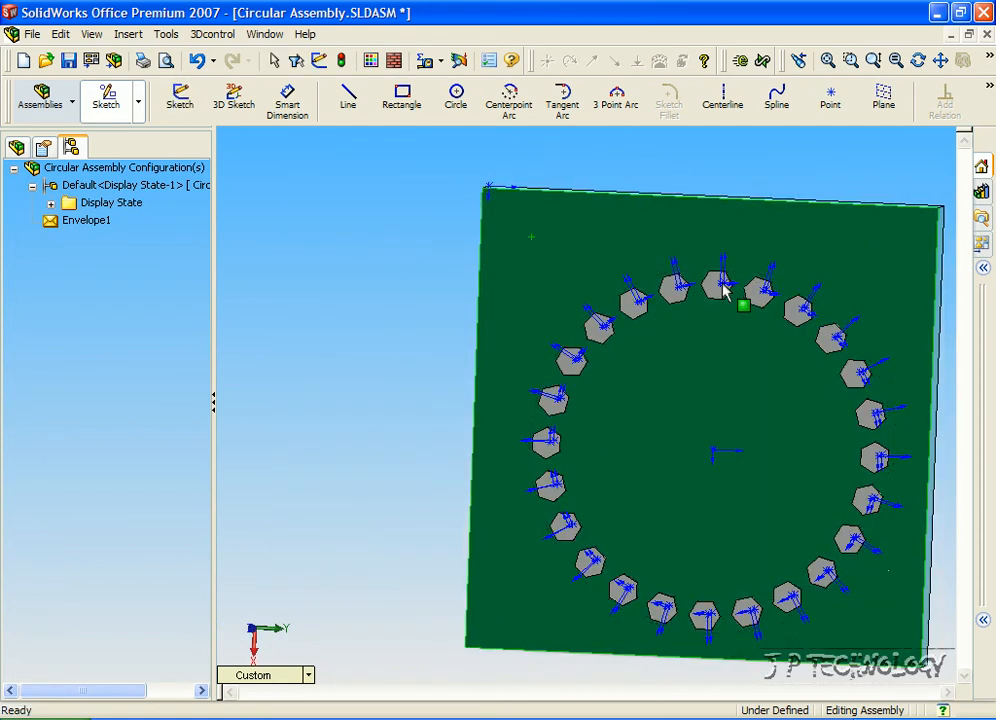
- Shift the envelope along the bolt axis so it surrounds the plate and nuts while the bolts extend through it
key(Left)
key(Left)
key(Left)
key(Left)
key(Left)
key(Left)
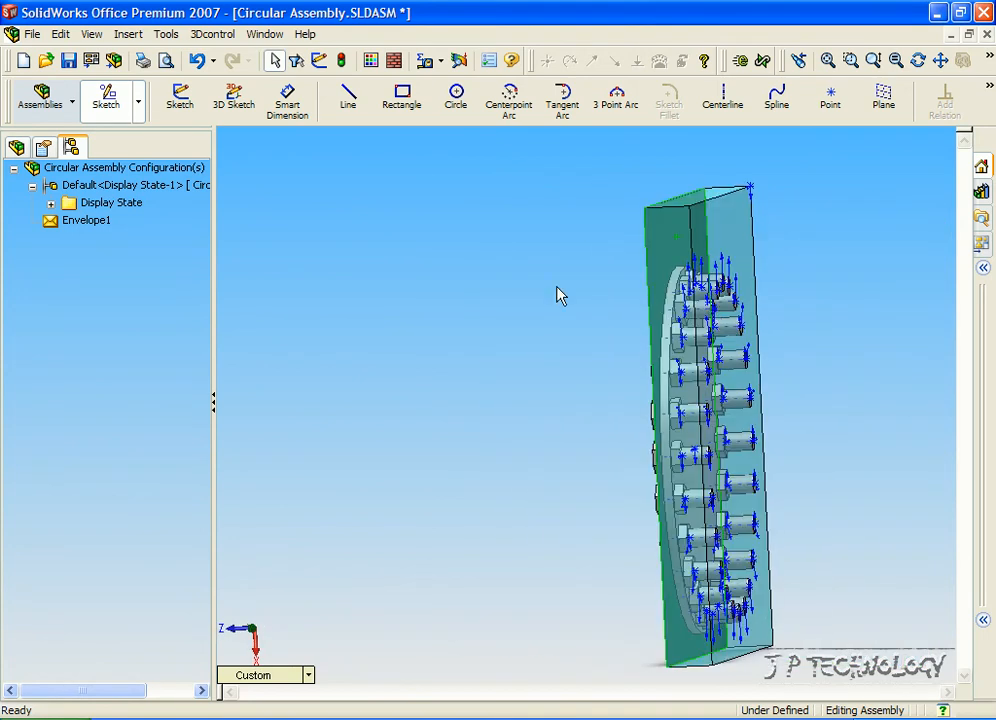
click(664, 234)
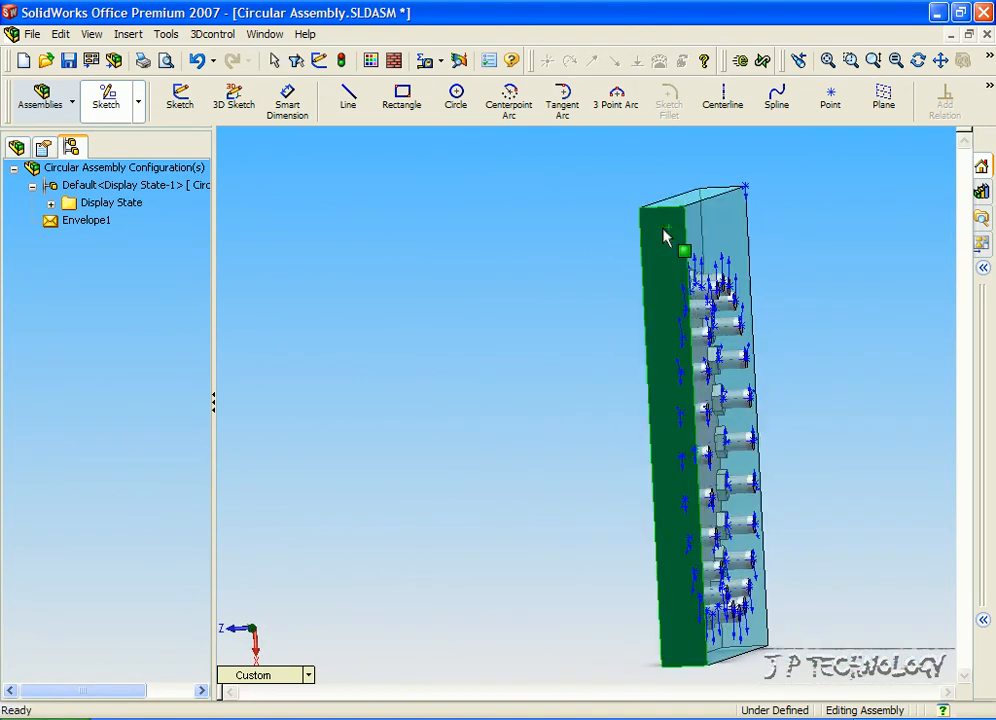
key(Right)
key(Left)
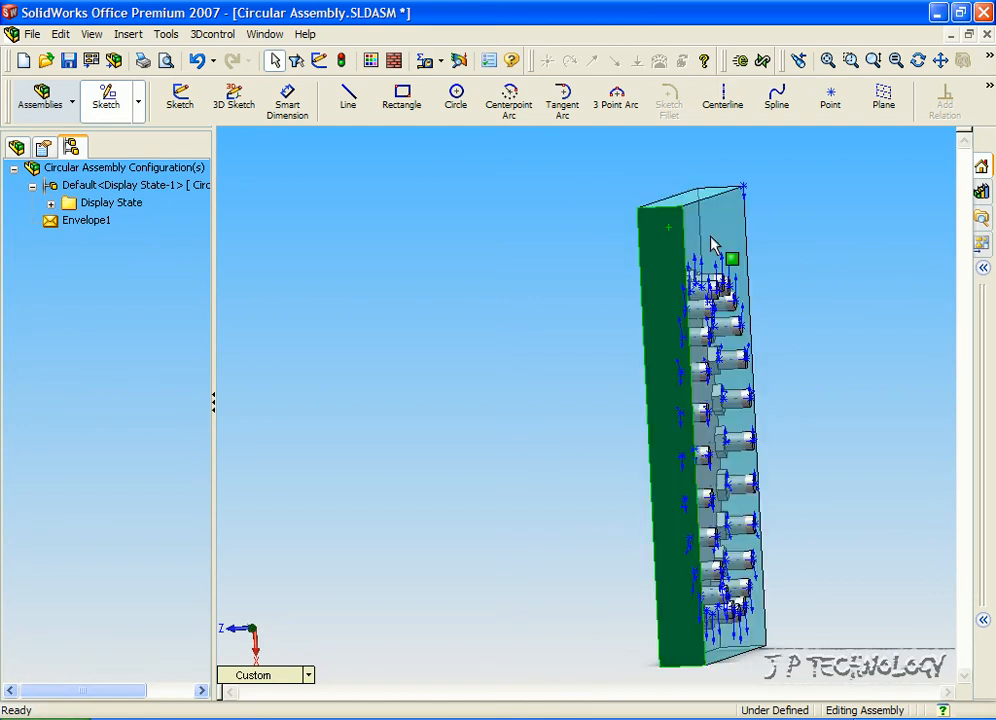
drag(670, 242, 659, 242)
- Check from both sides how the envelope encloses the plate, the nuts and the bolt shanks
key(Right)
key(Right)
key(Right)
key(Right)
key(Left)
key(Left)
key(Left)
key(Left)
key(Left)
key(Left)
key(Left)
key(Left)
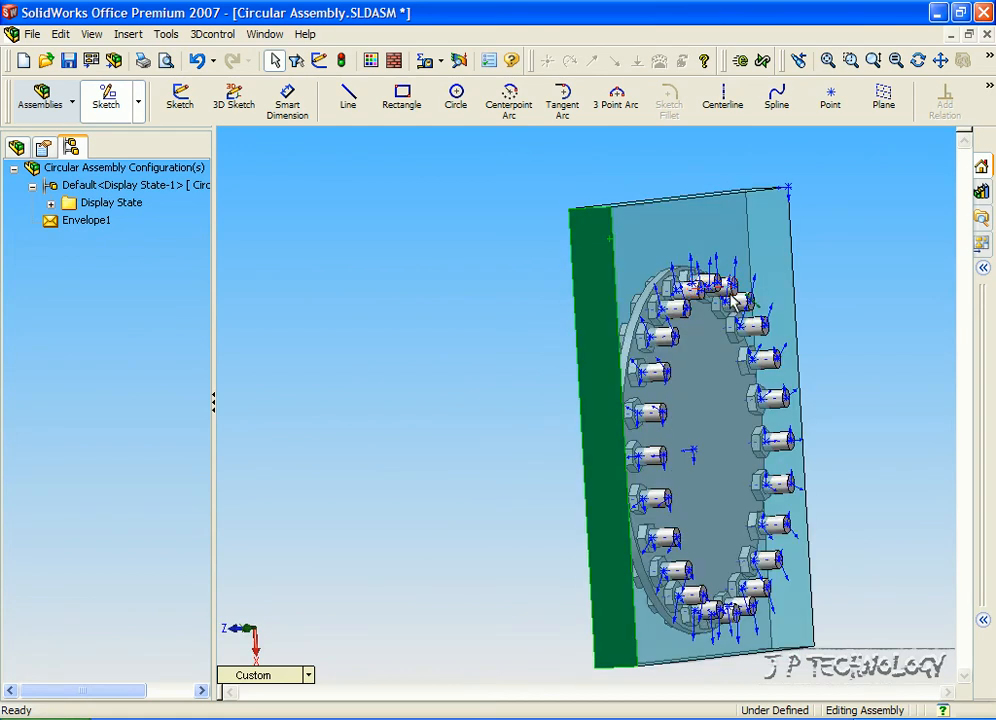
key(Right)
key(Right)
key(Right)
key(Right)
key(Right)
key(Right)
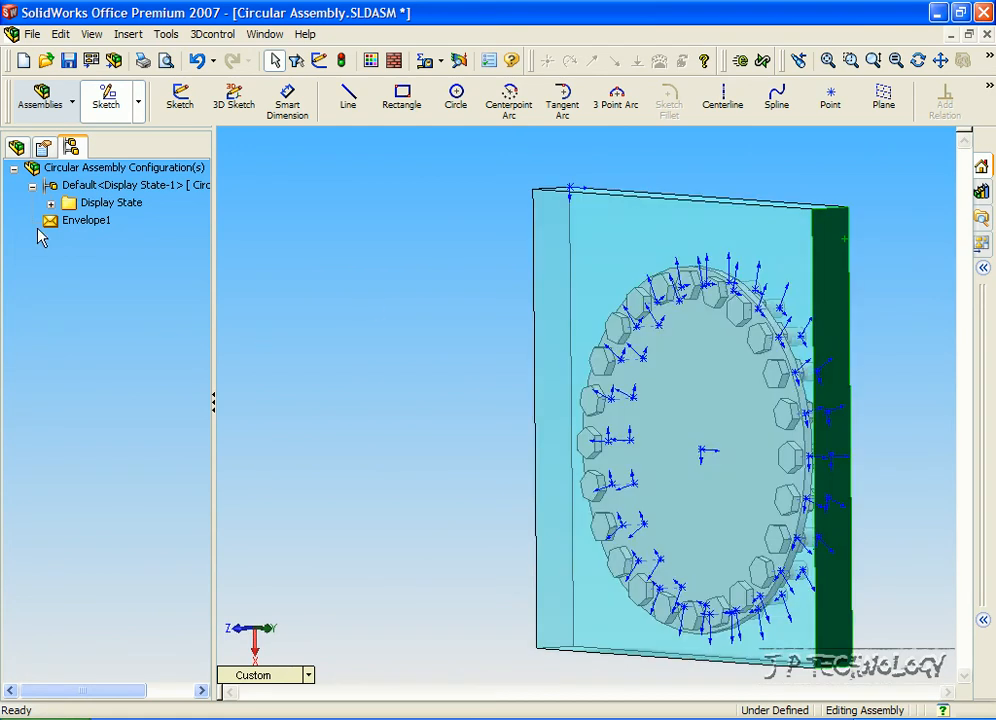
- Use Envelope1 to select only the components lying inside the envelope
right_click(84, 222)
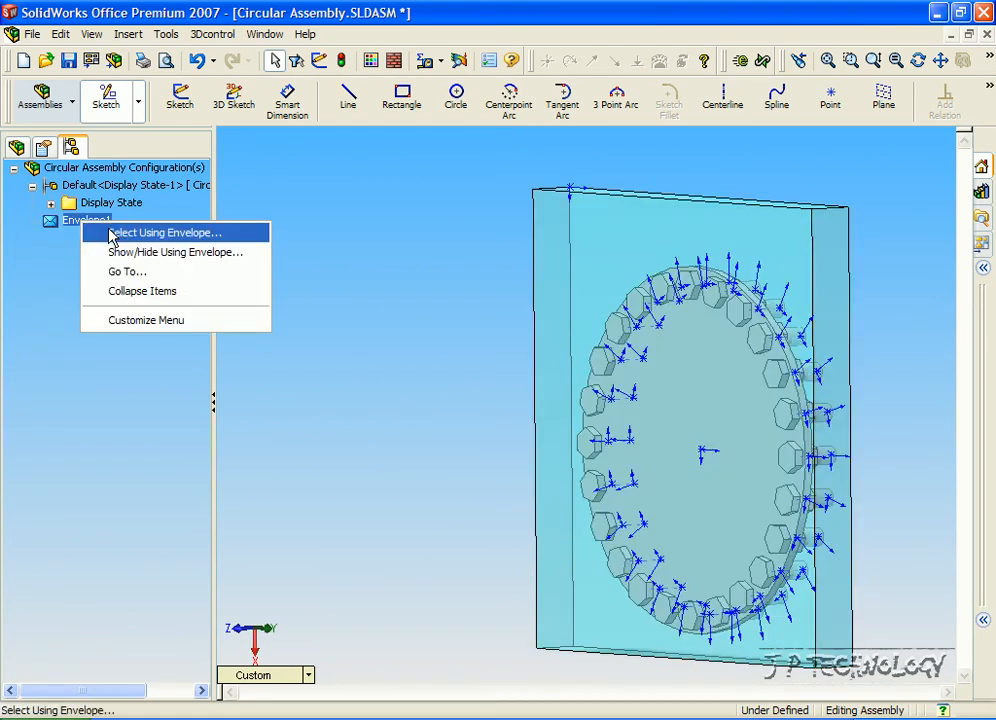
click(112, 233)
click(184, 477)
click(207, 520)
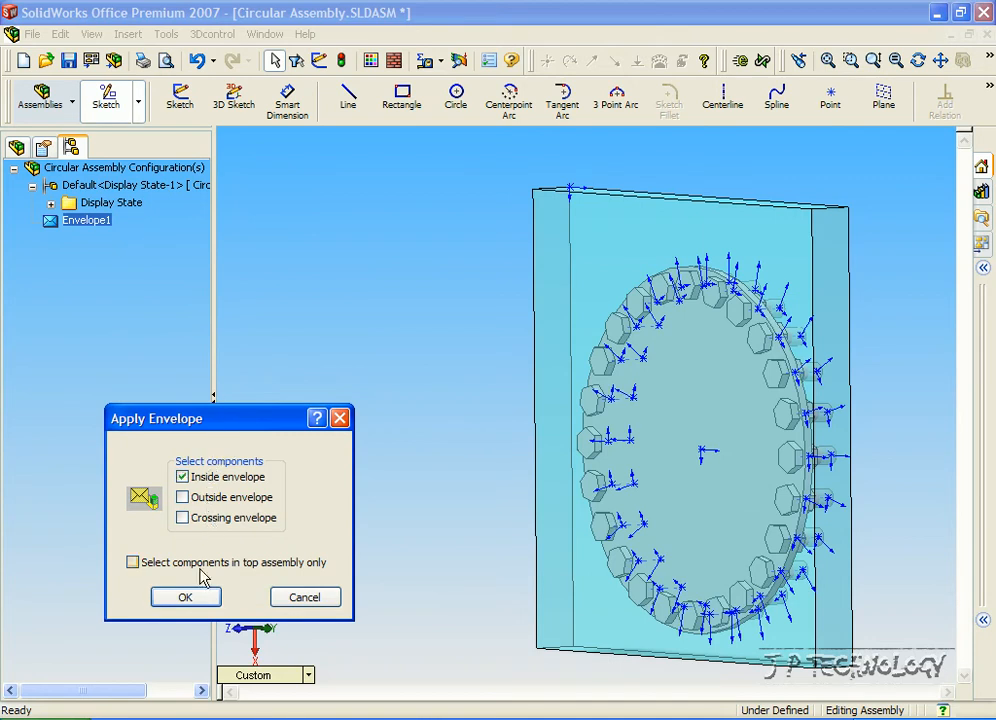
click(186, 597)
- Examine the front and back of the plate to see which components inside the envelope are selected
key(Left)
key(Left)
key(Left)
key(Left)
key(Left)
key(Right)
key(Right)
key(Right)
key(Right)
key(Right)
key(Right)
key(Right)
- Use Envelope1 to select only the components outside the envelope
click(70, 220)
right_click(70, 221)
click(80, 229)
click(182, 497)
click(182, 477)
click(185, 597)
- Examine the assembly from both sides to see whether any components outside the envelope are selected
key(Left)
key(Left)
key(Left)
key(Left)
key(Left)
key(Left)
key(Left)
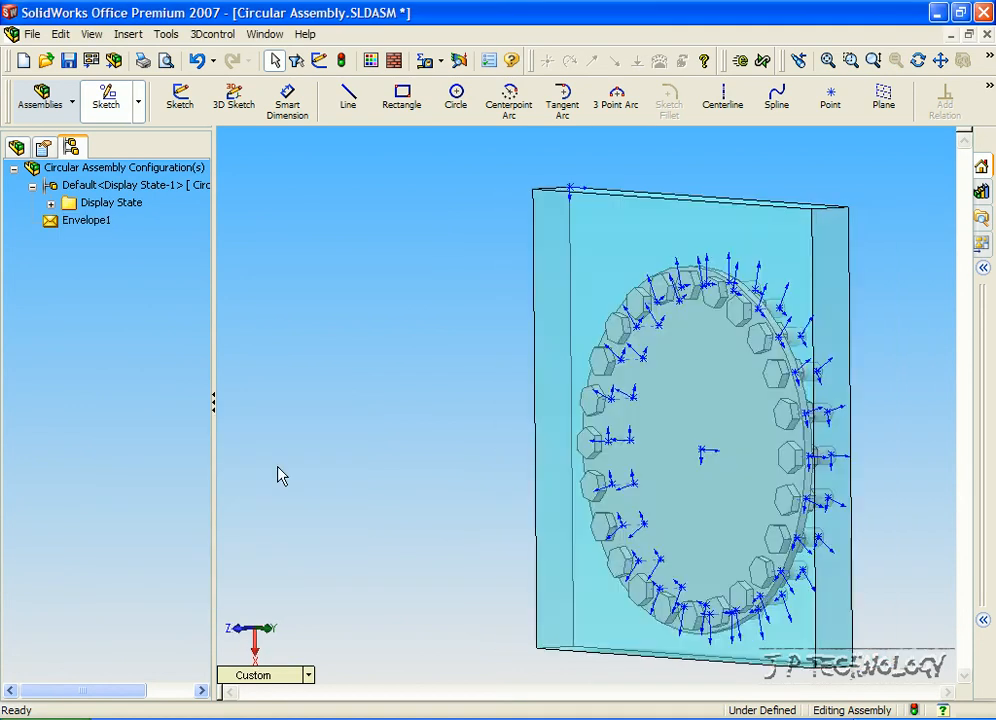
key(Right)
key(Right)
key(Right)
key(Right)
key(Right)
key(Right)
- Use Envelope1 to select only the components crossing the envelope
click(90, 220)
right_click(90, 220)
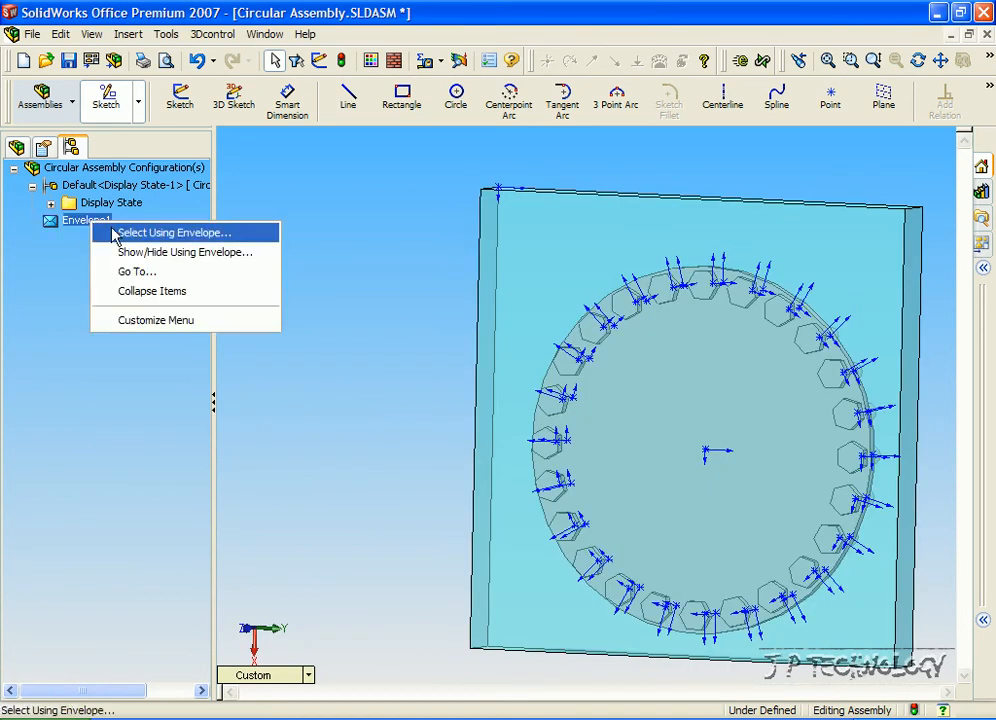
click(111, 231)
click(190, 517)
click(193, 498)
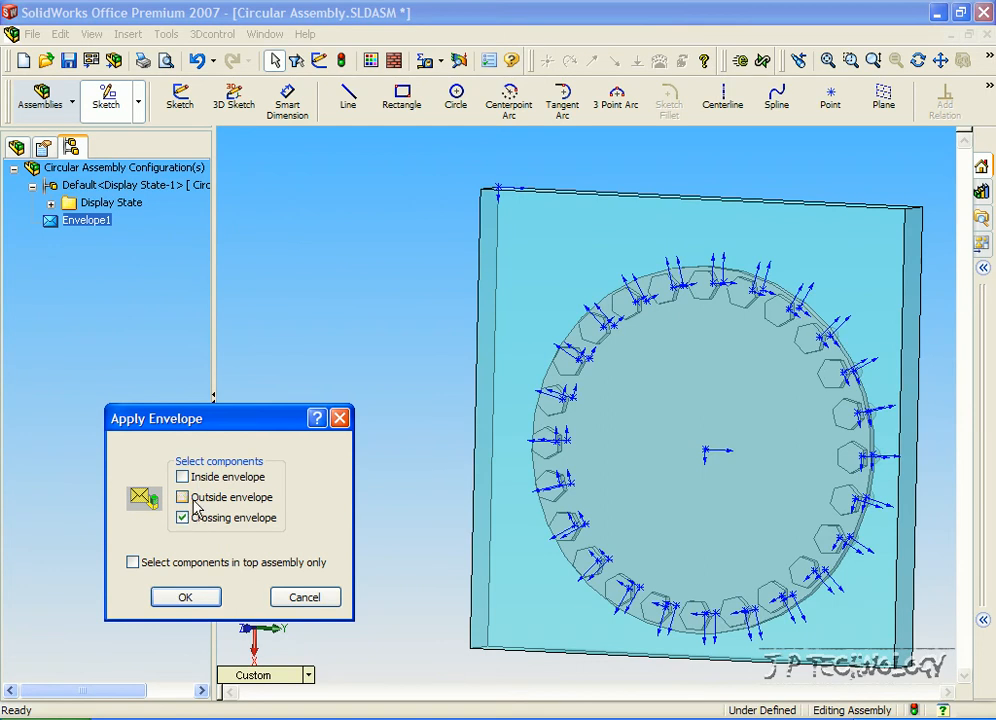
click(200, 602)
- Examine the bolts, nuts and plate from both sides to see which components crossing the envelope are selected
key(Left)
key(Left)
key(Left)
key(Right)
key(Right)
key(Right)
key(Right)
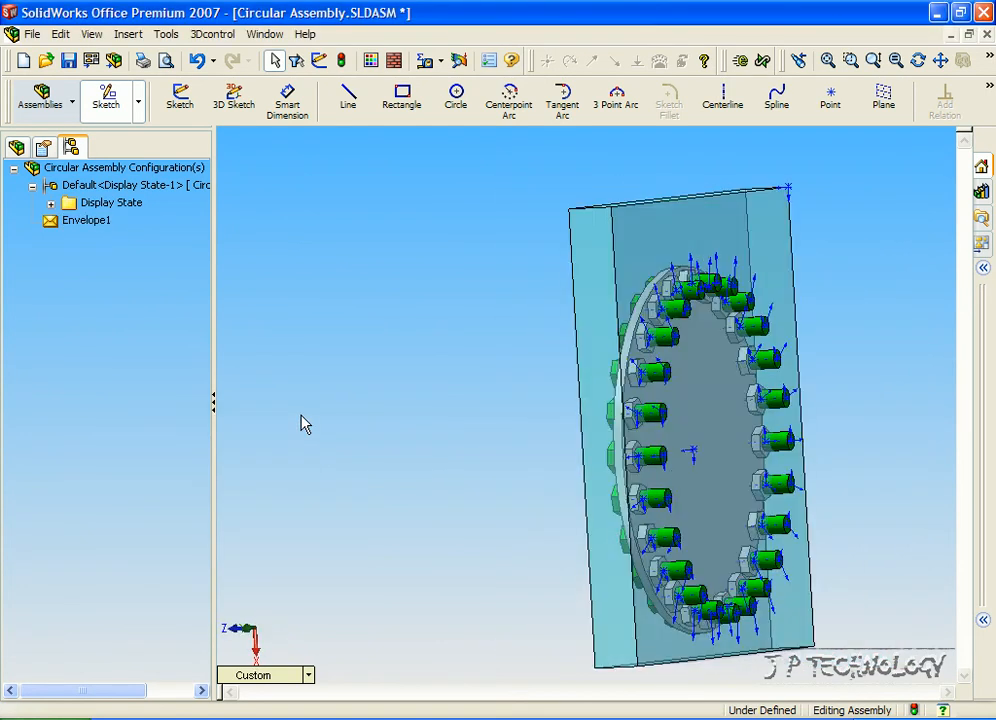
- Use Envelope1 to hide the part components crossing the envelope
click(89, 225)
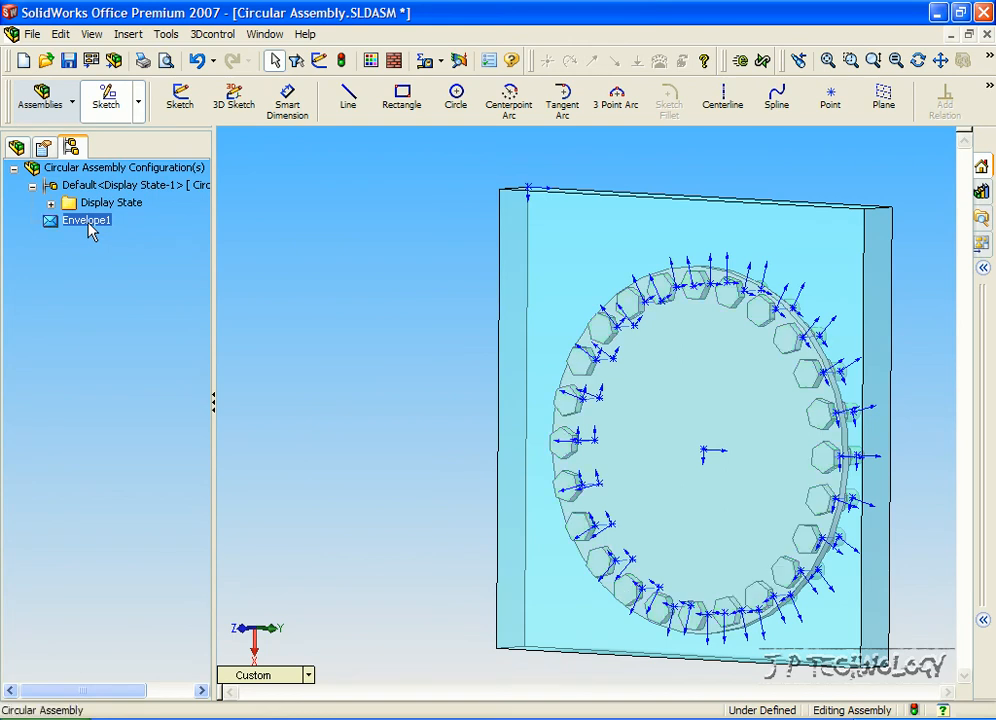
right_click(89, 225)
click(121, 258)
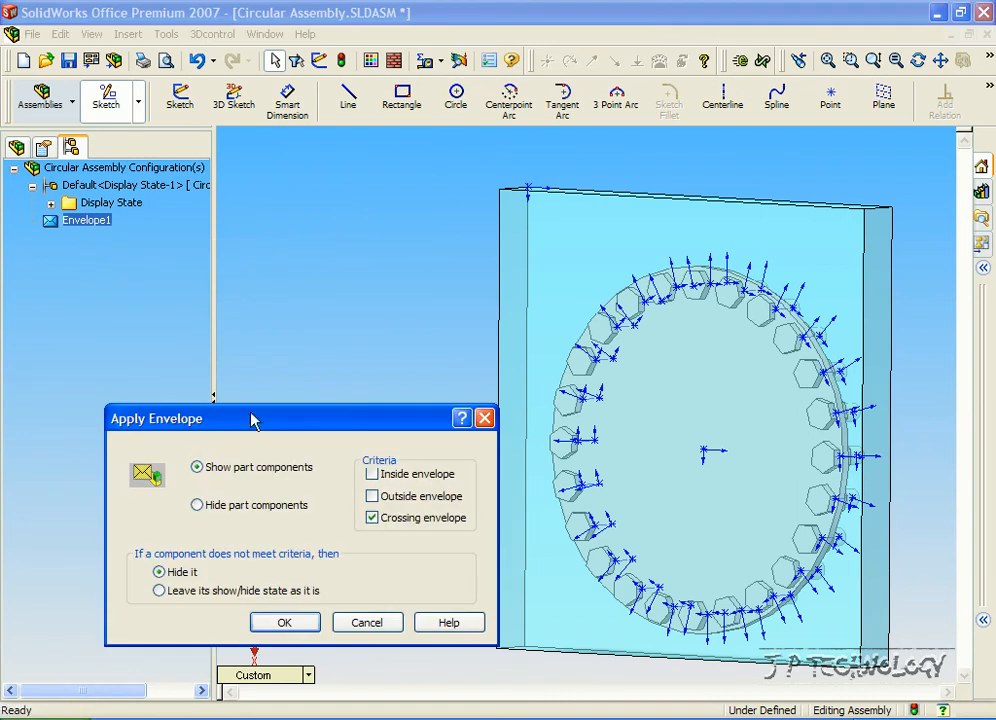
click(203, 507)
click(284, 623)
- Inspect the components left visible on both sides of the plate and undo the hiding of the crossing components
key(Right)
key(Right)
key(Right)
key(Left)
key(Left)
key(Left)
key(Left)
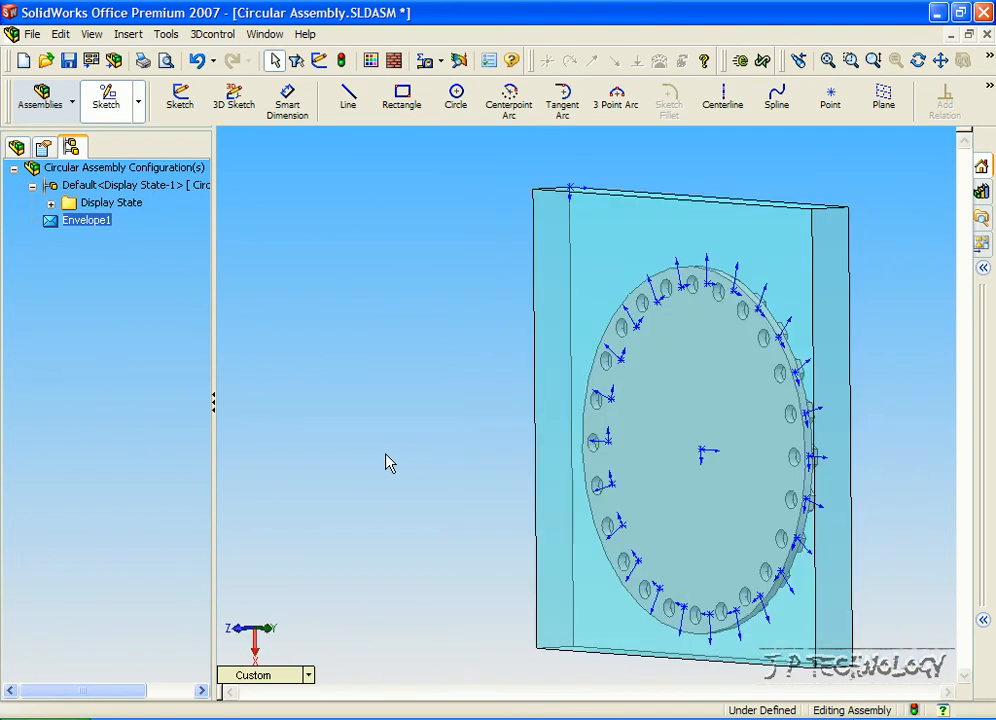
key(ctrl+z)
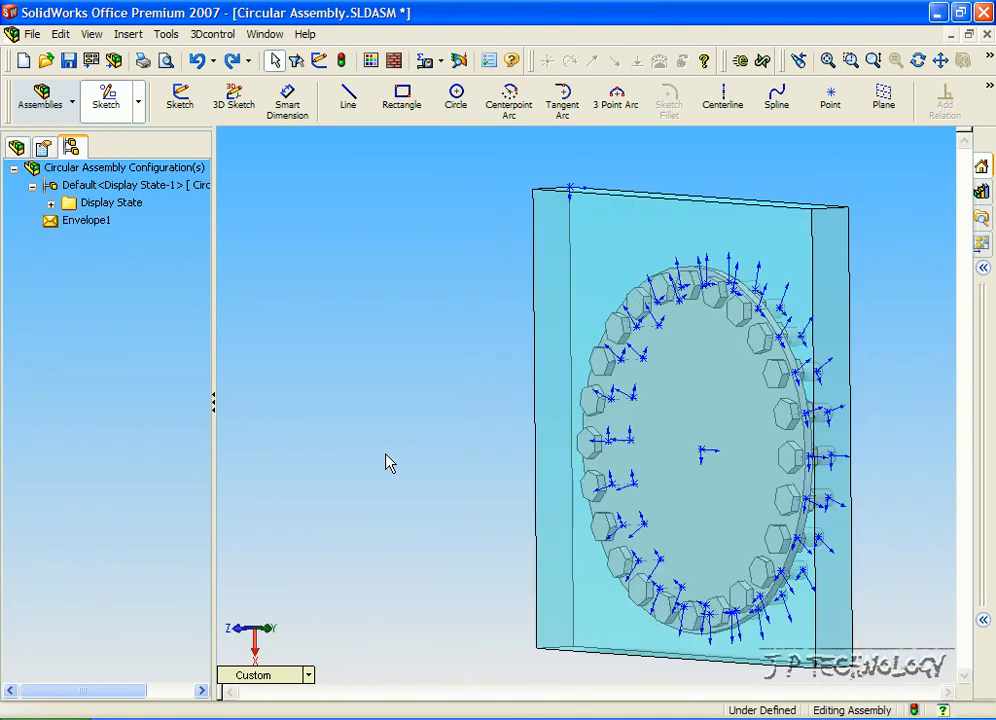
- Show only the part components outside or crossing Envelope1, hiding those that do not meet the criteria
right_click(95, 222)
click(189, 253)
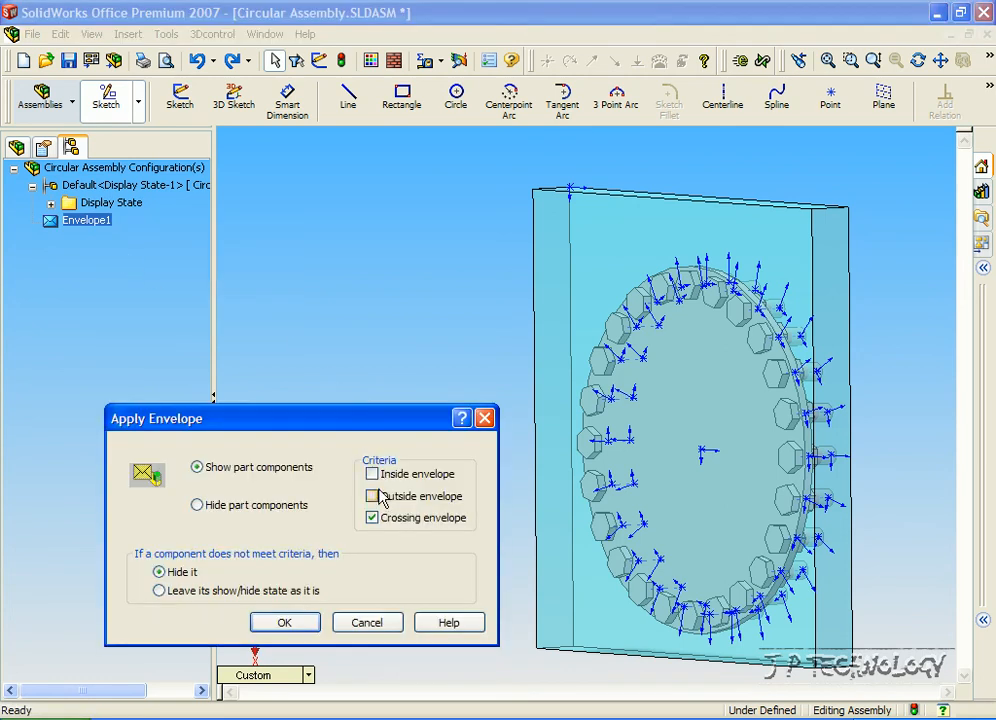
click(304, 621)
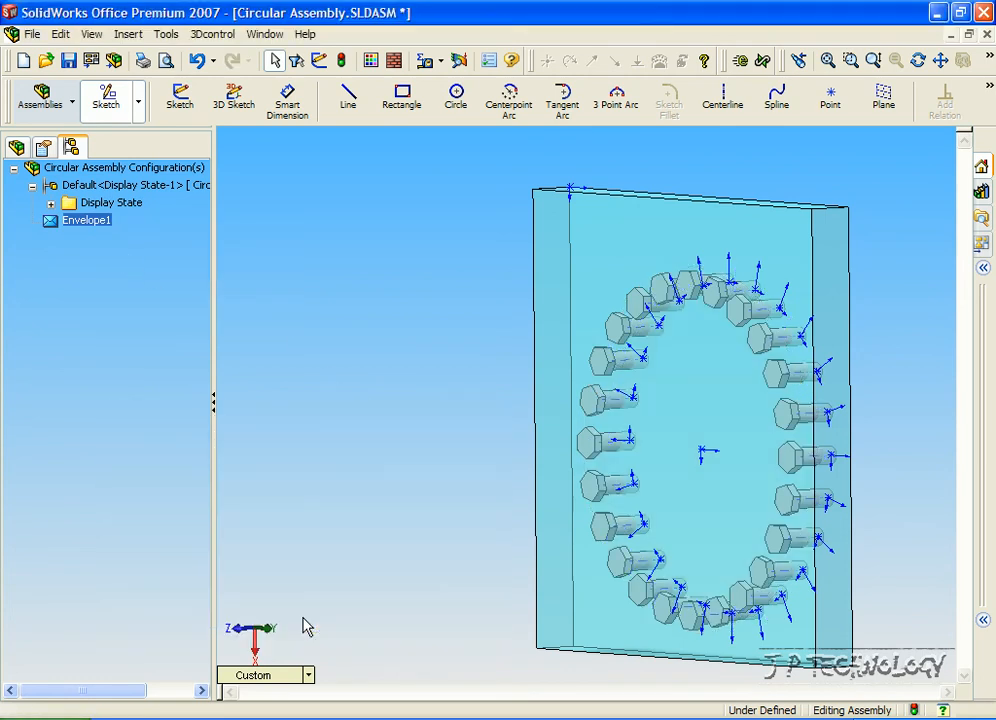
key(Left)
key(Left)
key(Left)
key(Left)
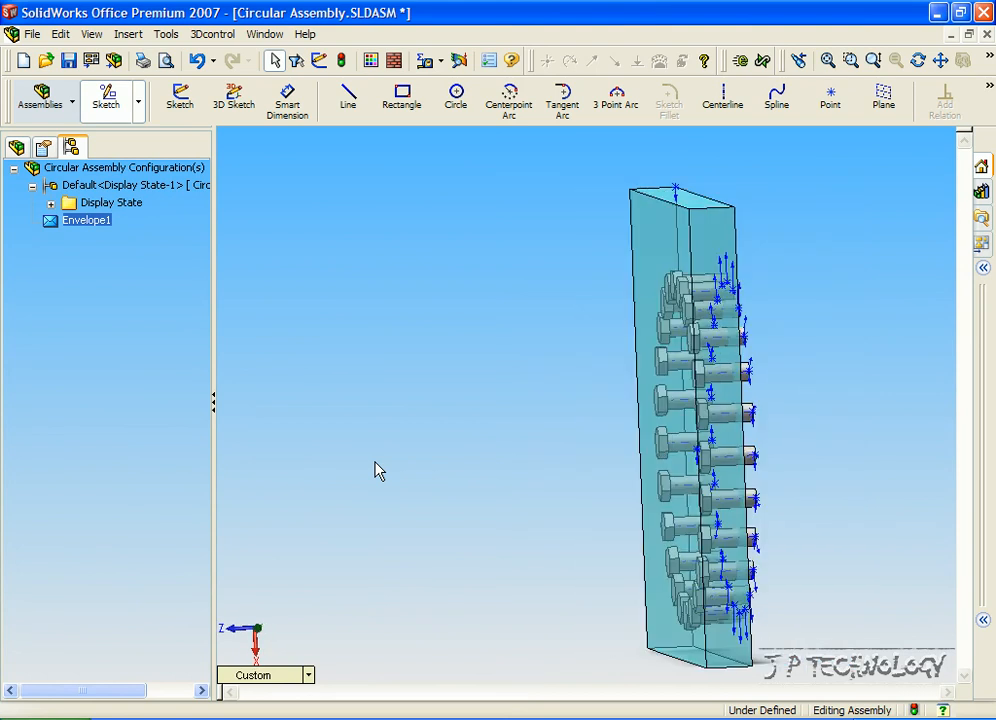
key(Left)
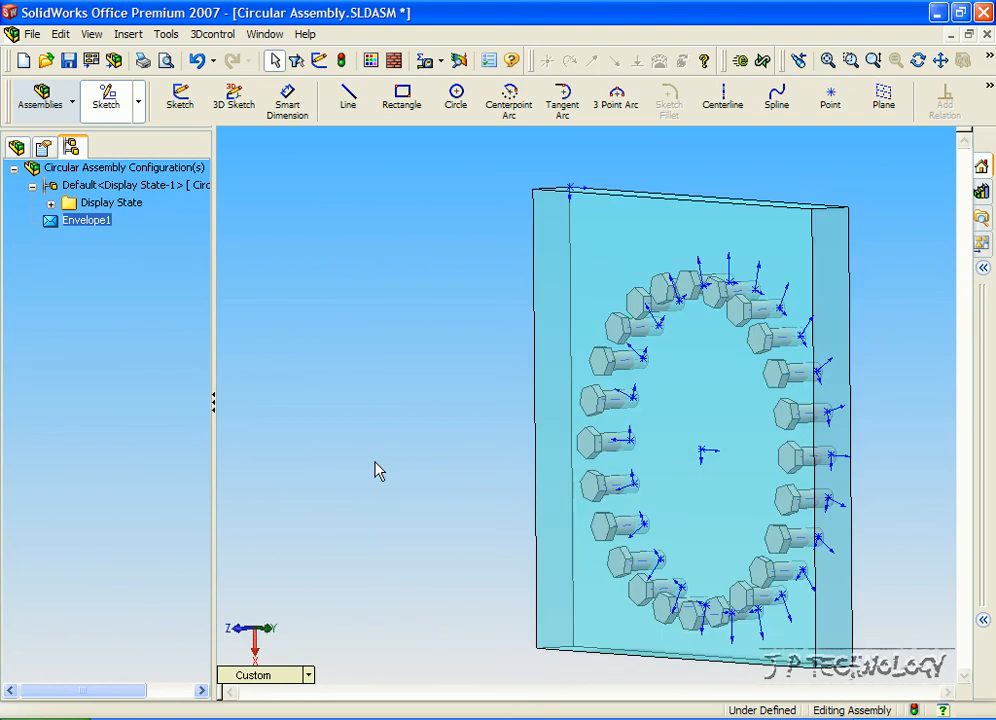
- Show only the part components inside Envelope1, hiding those that do not meet the criteria
right_click(98, 223)
click(107, 254)
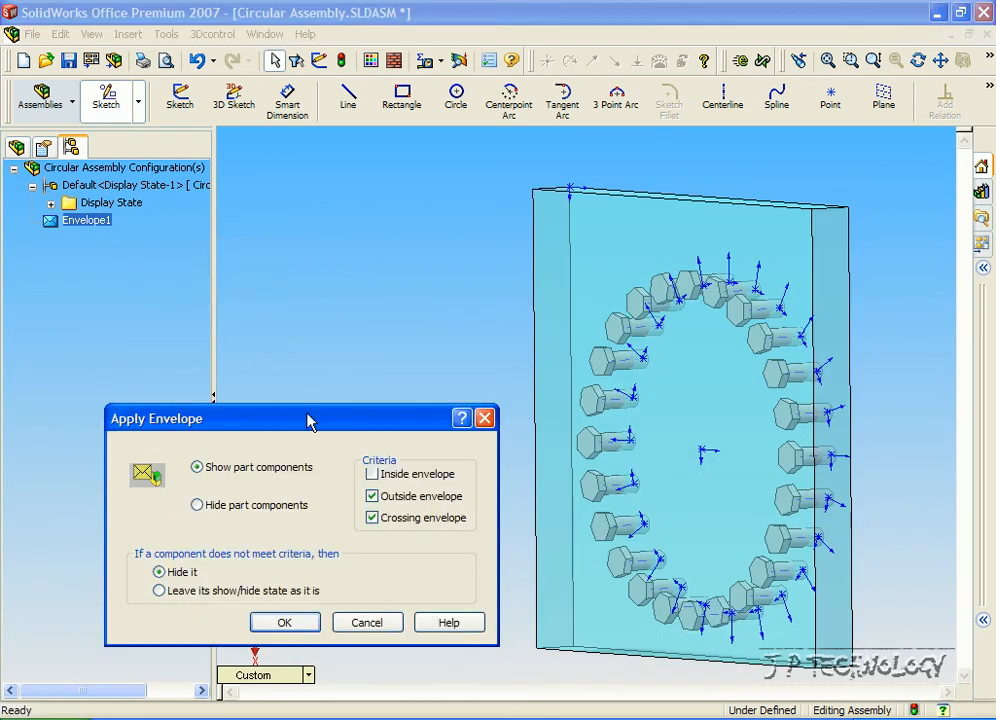
click(373, 518)
click(371, 473)
click(373, 517)
click(373, 496)
click(265, 623)
- Inspect both sides of the plate with only the inside components shown, and restore the hidden components
key(Left)
key(Left)
key(Left)
key(Left)
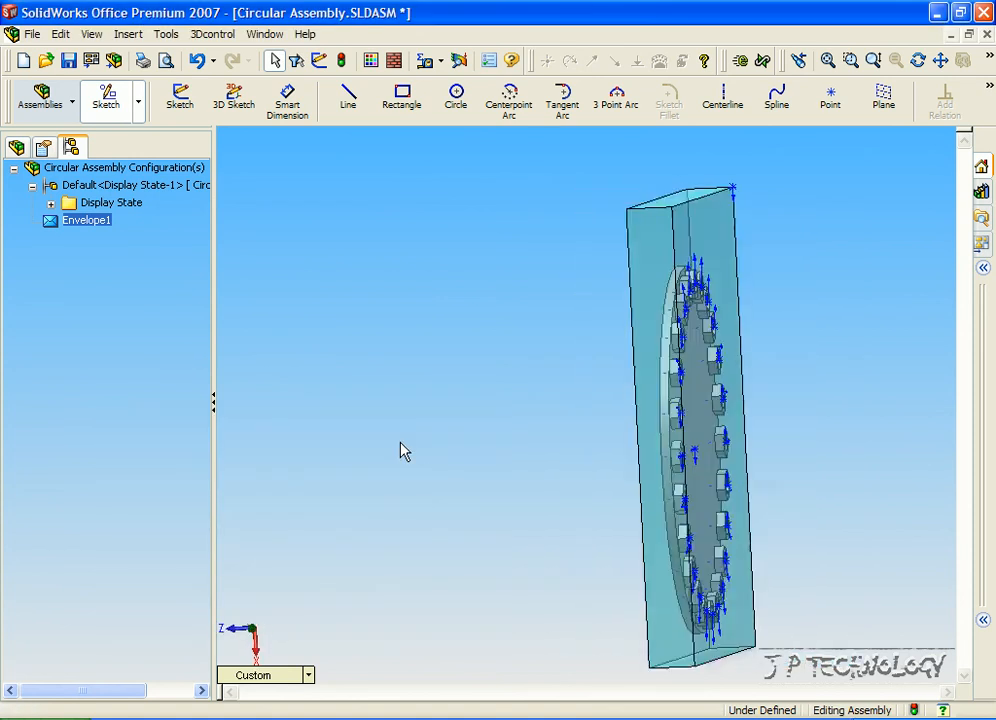
key(Right)
key(Right)
key(Right)
key(Right)
key(Right)
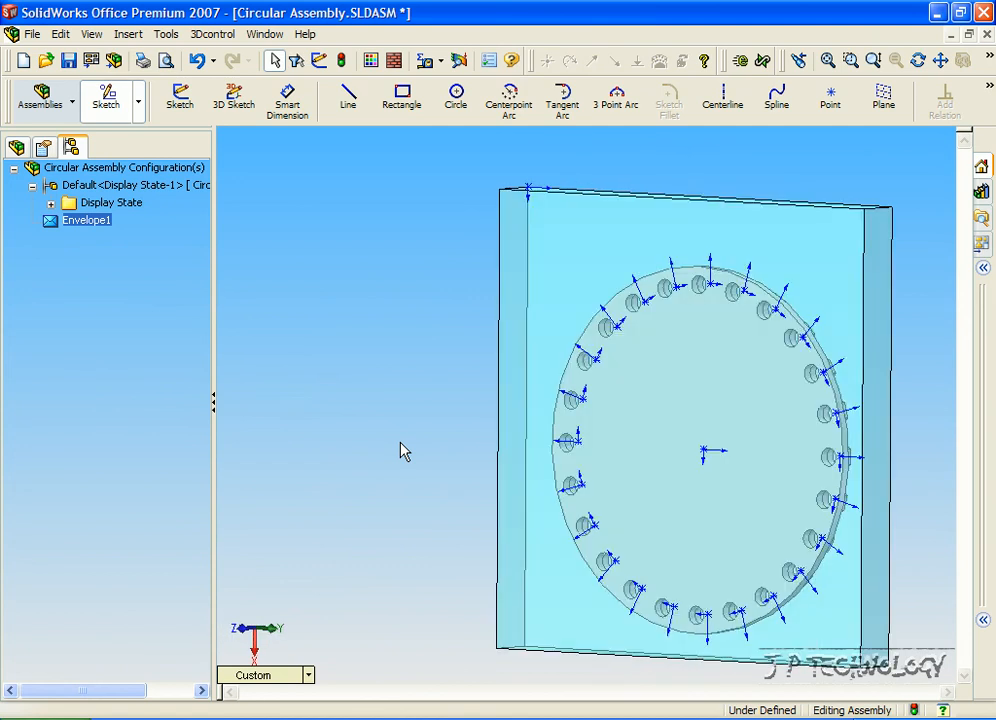
key(ctrl+z)
- Move Envelope1 away from the plate and bolts so it stands clear of the whole assembly
key(Left)
key(Left)
key(Left)
key(Left)
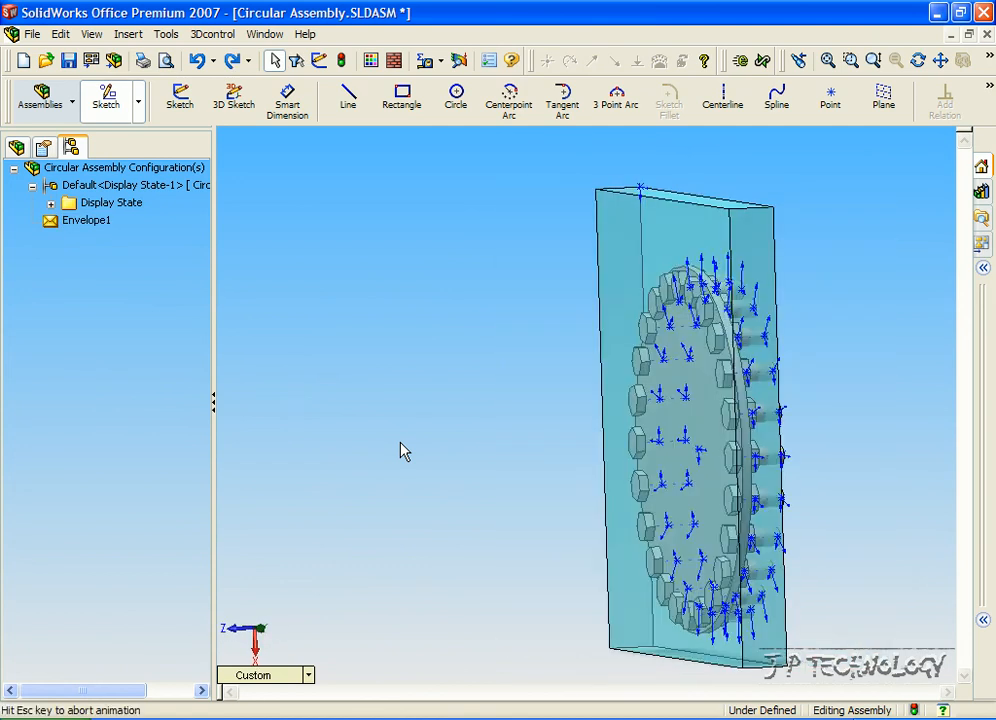
drag(668, 212, 463, 178)
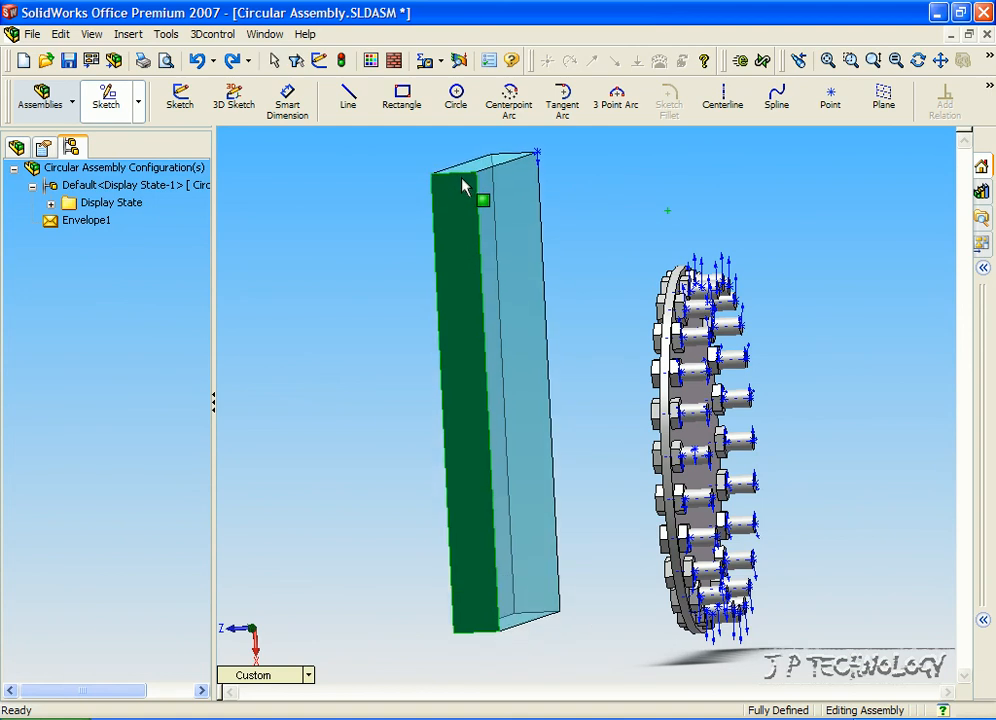
click(578, 202)
- Shift the separated envelope slightly farther up and away from the plate
key(Down)
key(Right)
key(Right)
key(Right)
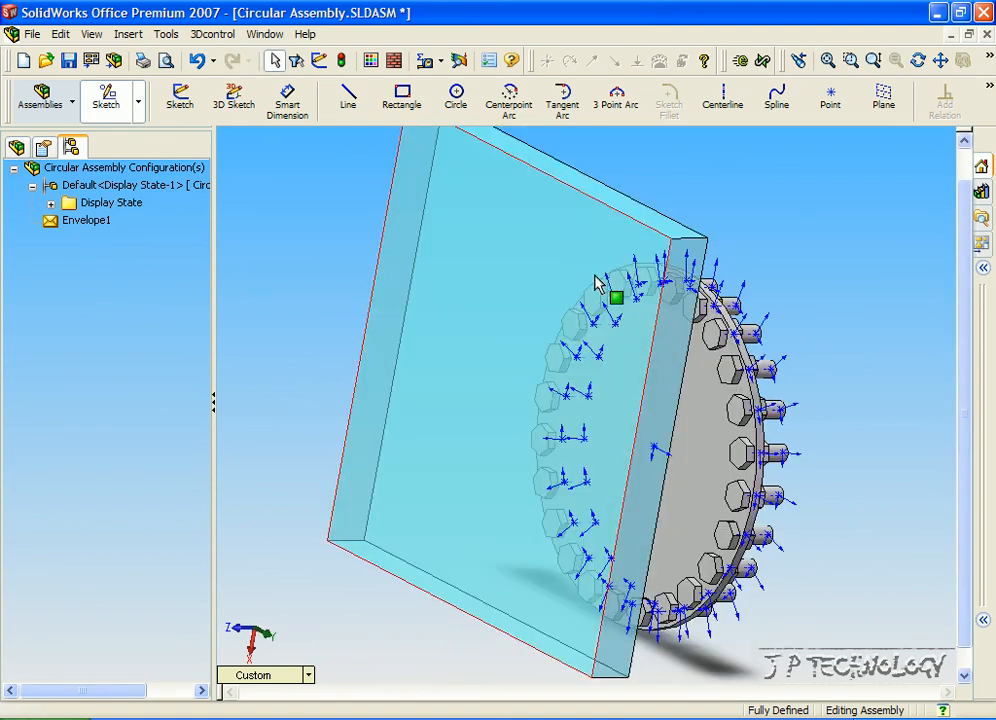
key(Left)
key(Left)
key(Left)
key(Left)
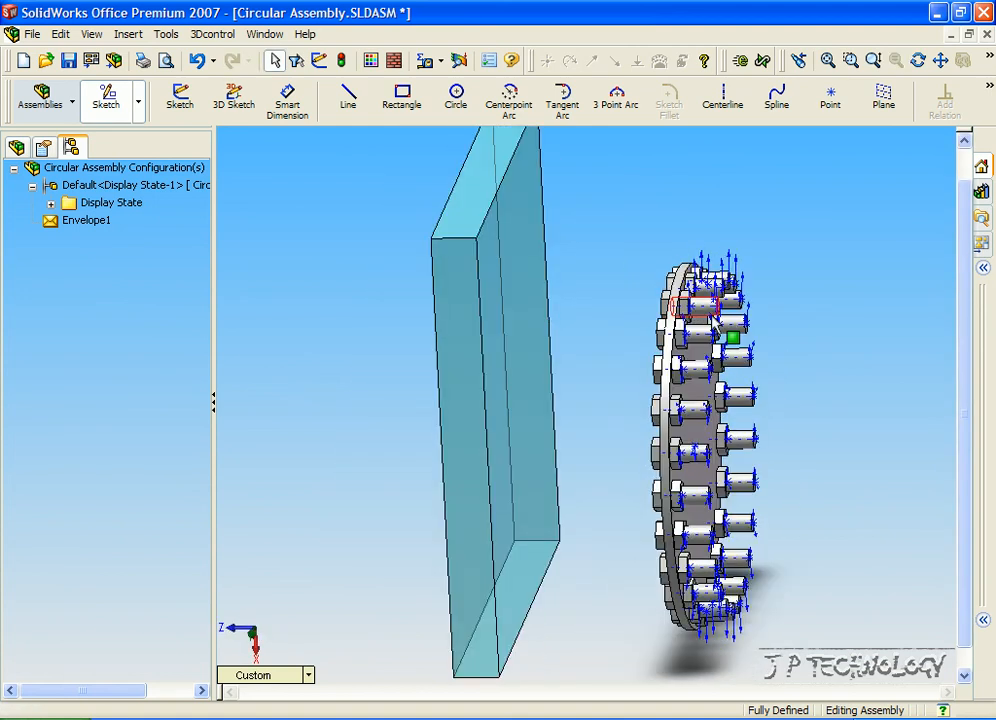
click(452, 313)
drag(452, 313, 435, 268)
click(594, 238)
- Examine from several sides how the moved envelope is positioned relative to the plate, bolts and nuts
key(Right)
key(Right)
key(Right)
key(Right)
key(Right)
key(Left)
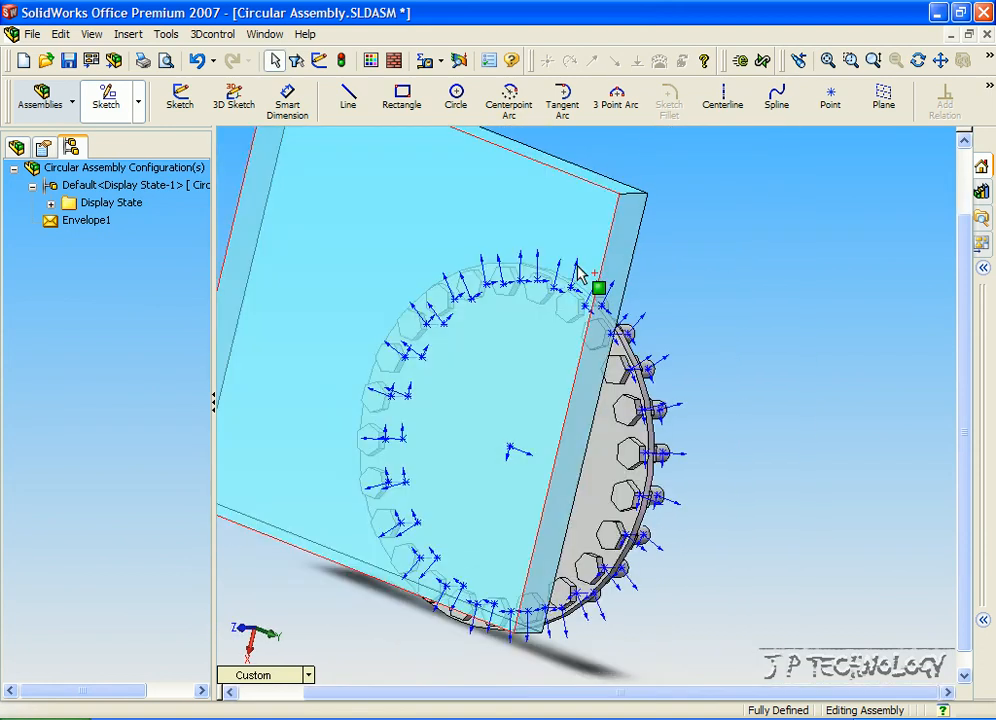
key(Left)
key(Left)
key(Left)
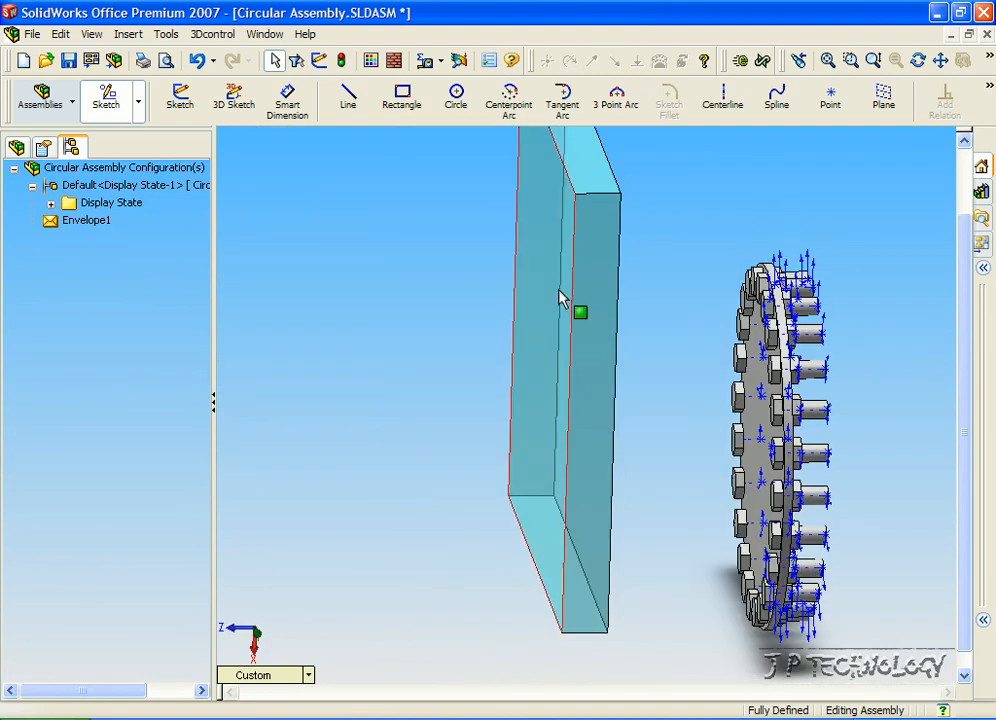